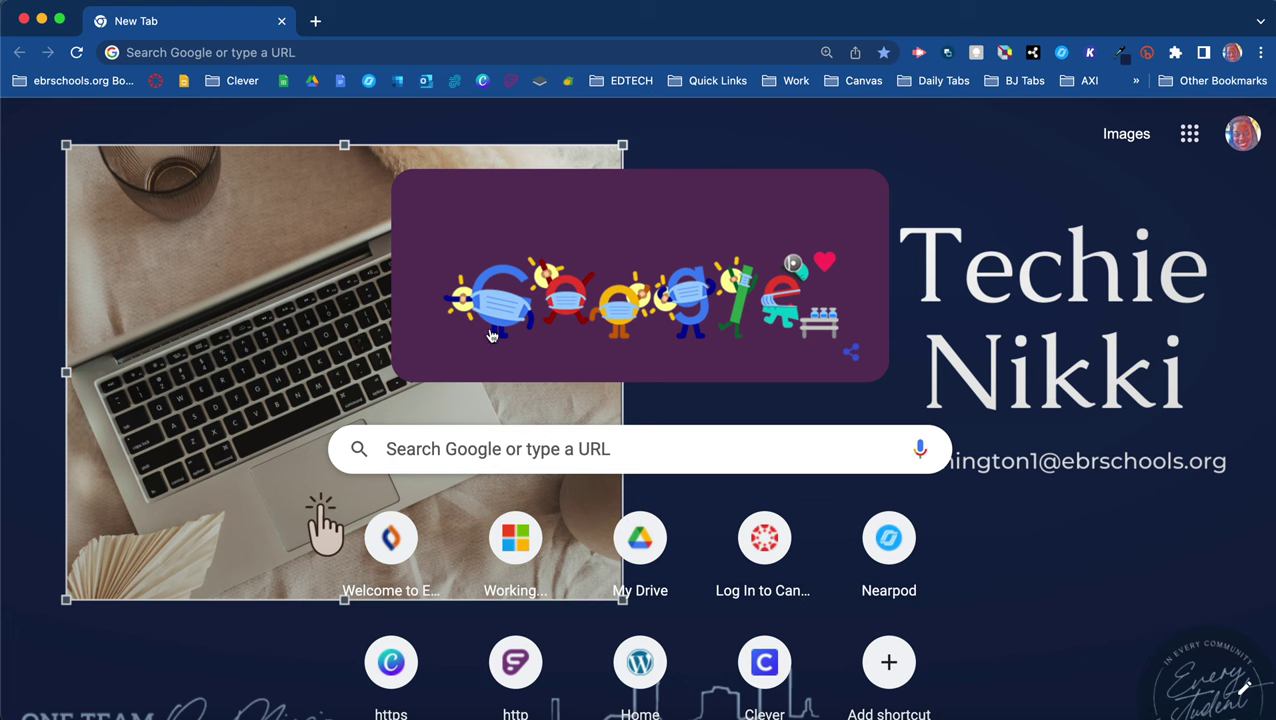
- Focus the New Tab address bar to begin searching for the Chrome Web Store
click(170, 52)
- Search Google for 'chrome web store' and open the store from the results
text(c)
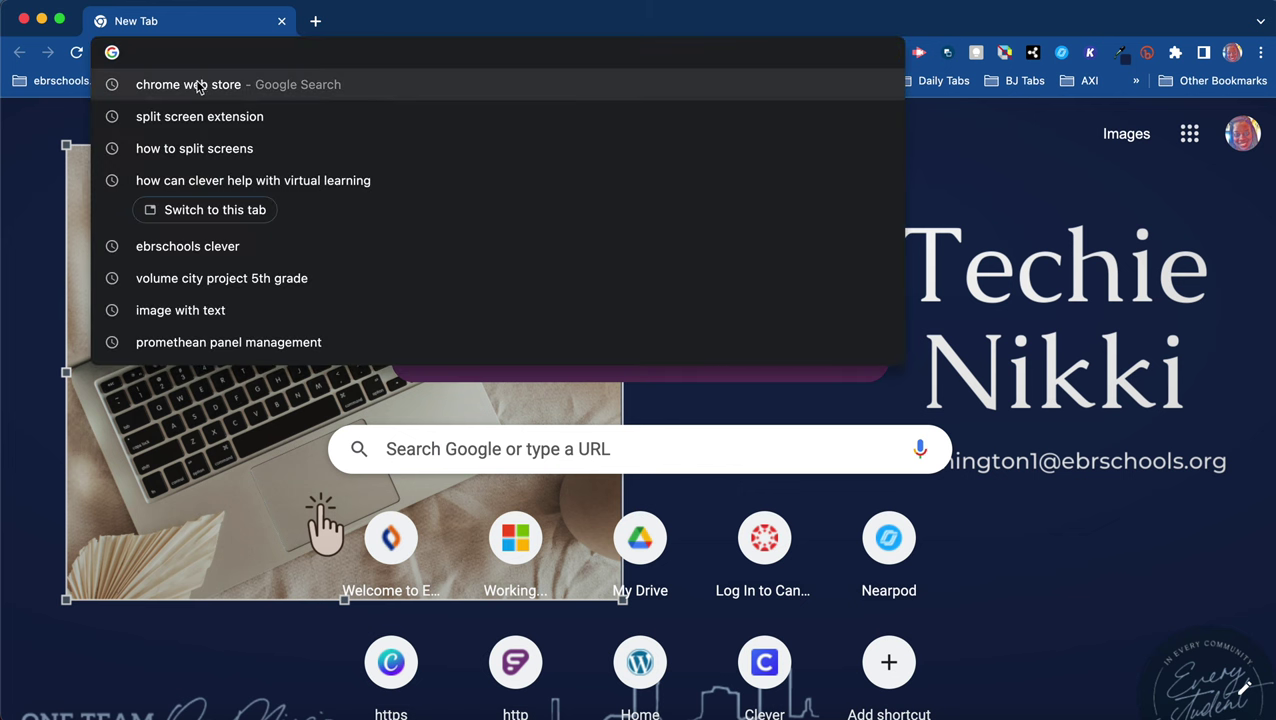
text(hrome web store)
key(Return)
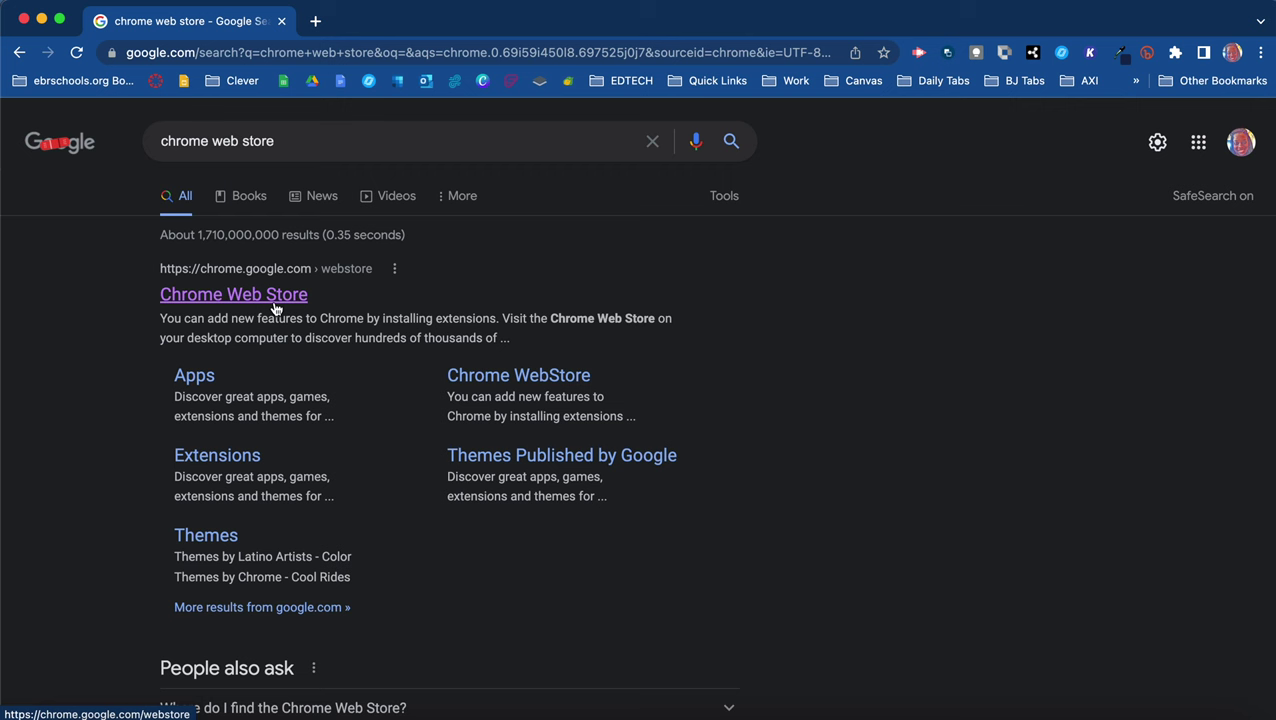
click(274, 300)
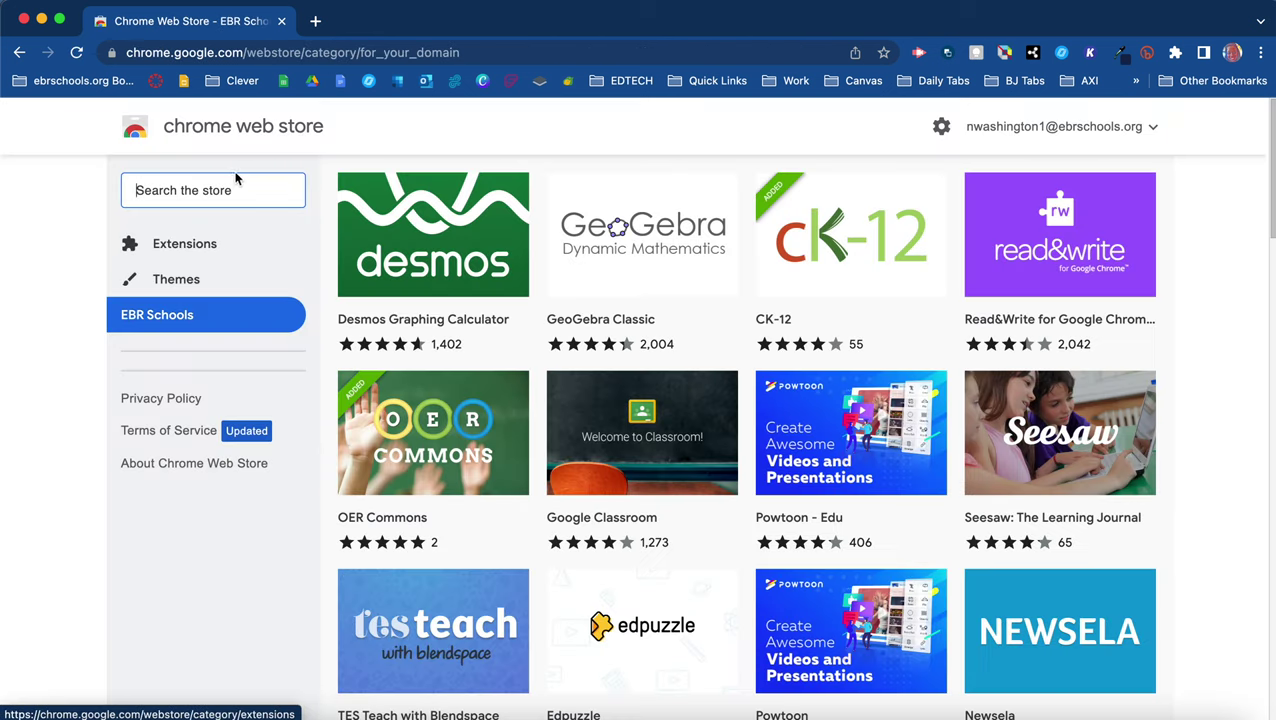
- Search the store for 'split screen', open Tab Resize, and start adding it to Chrome
click(223, 189)
text(spl)
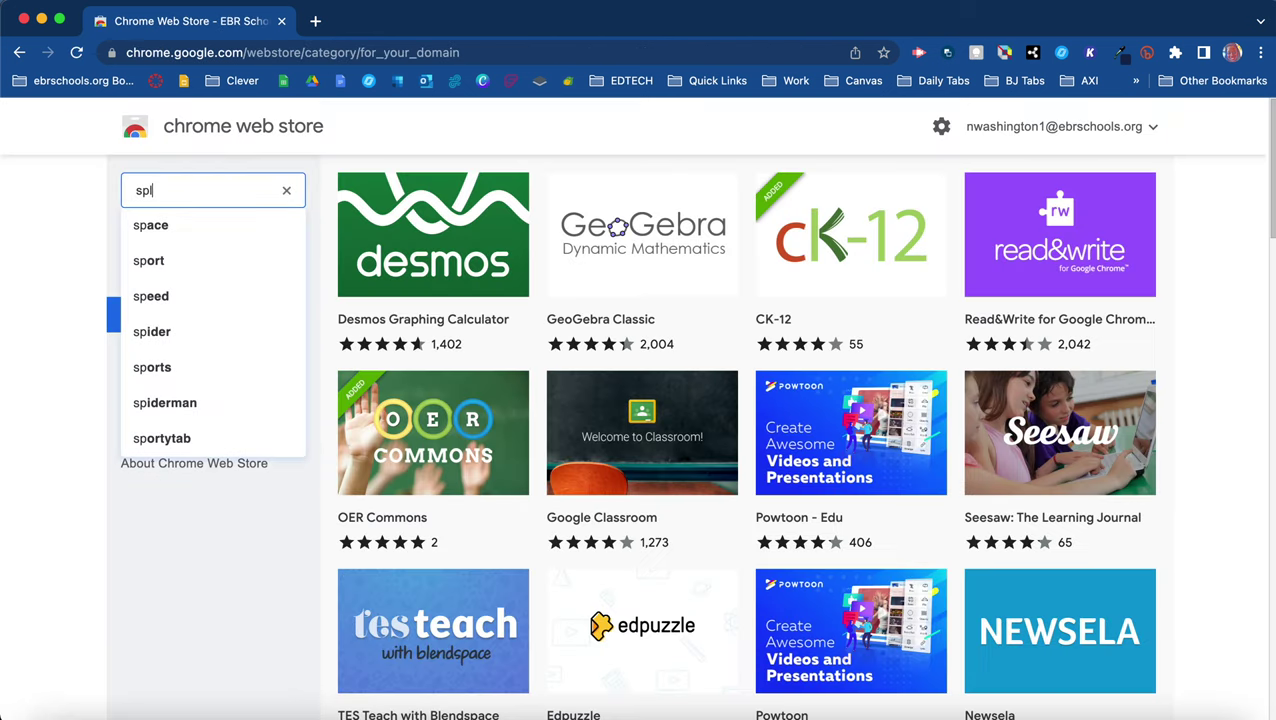
text(it screen)
key(Return)
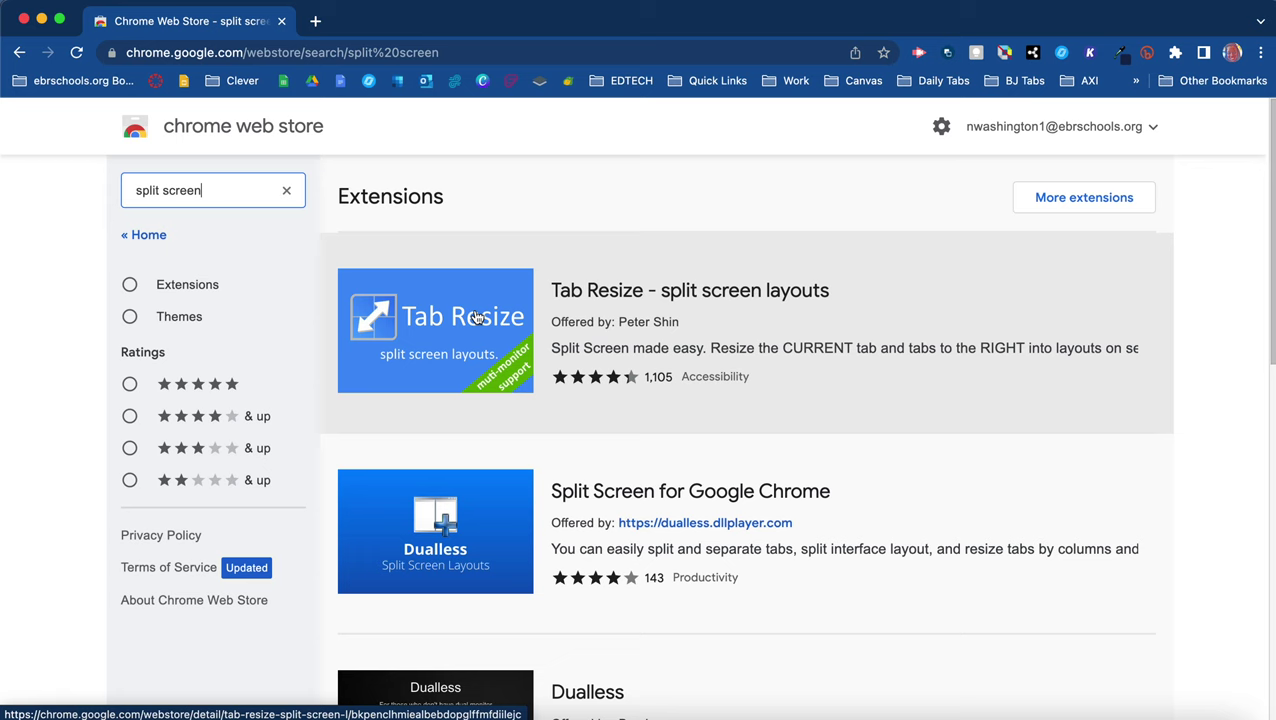
click(477, 317)
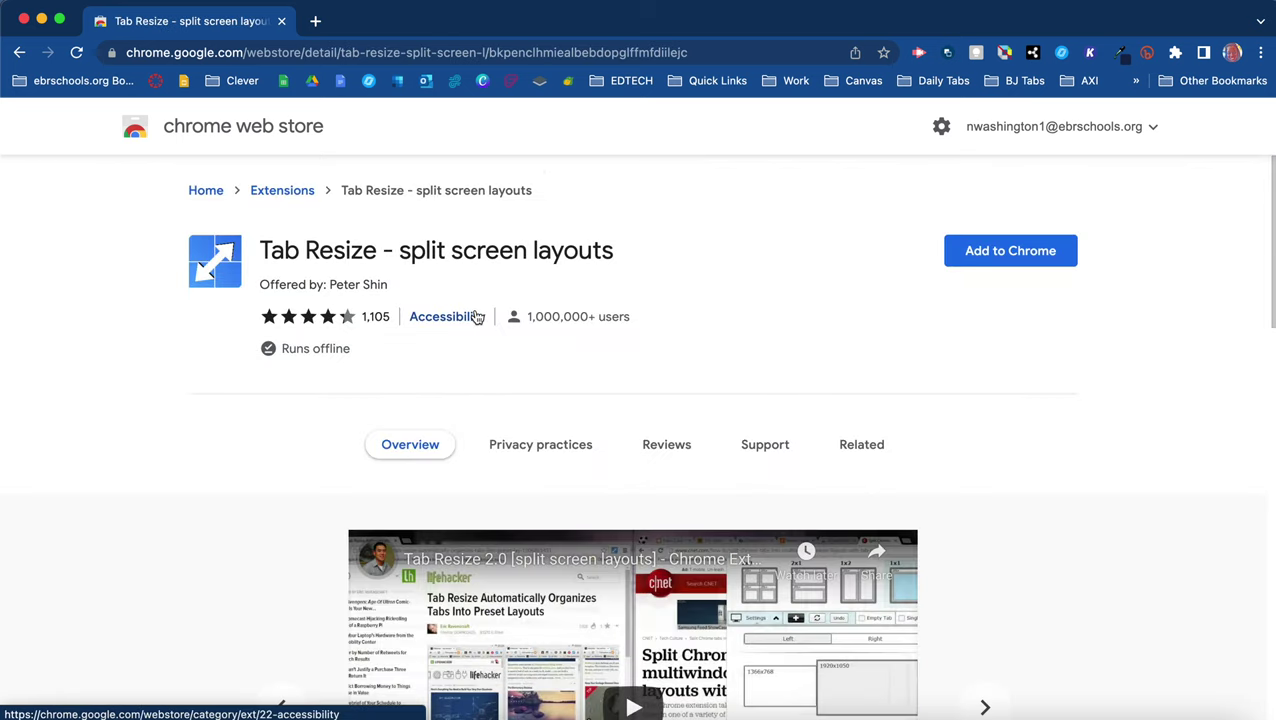
click(988, 258)
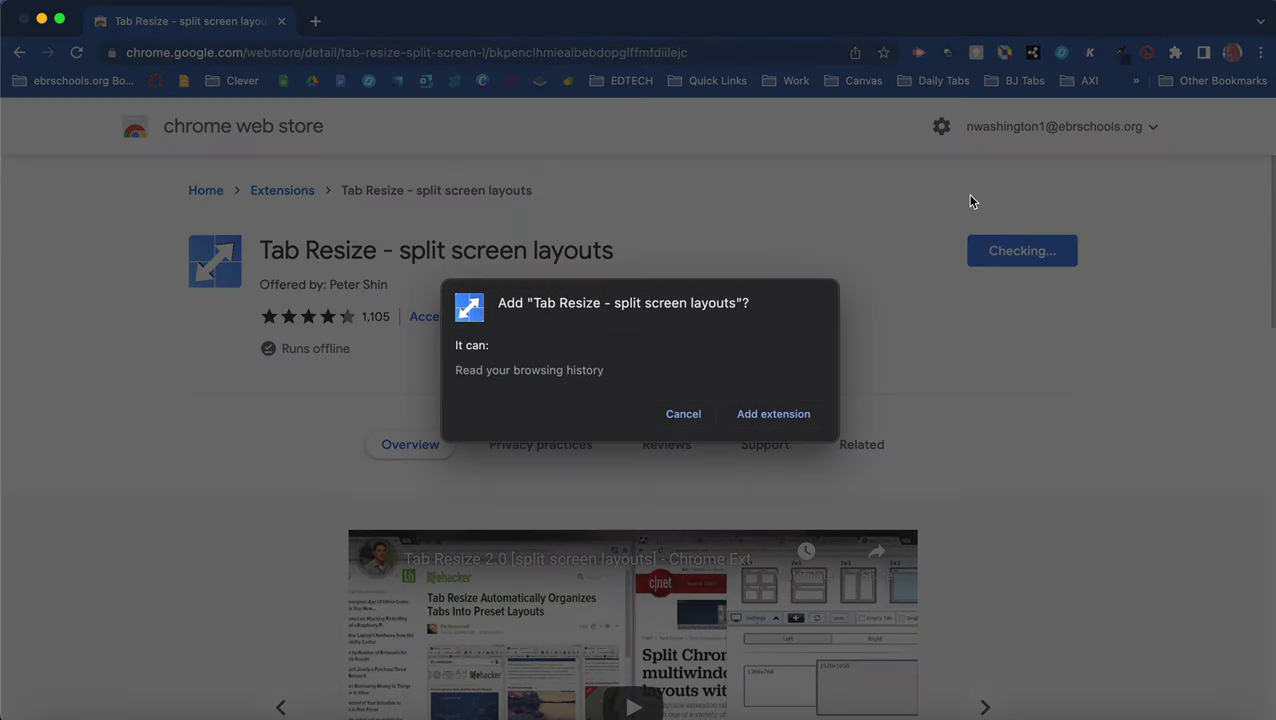
- Confirm installing Tab Resize and pin it to the Chrome toolbar via the Extensions menu
click(775, 416)
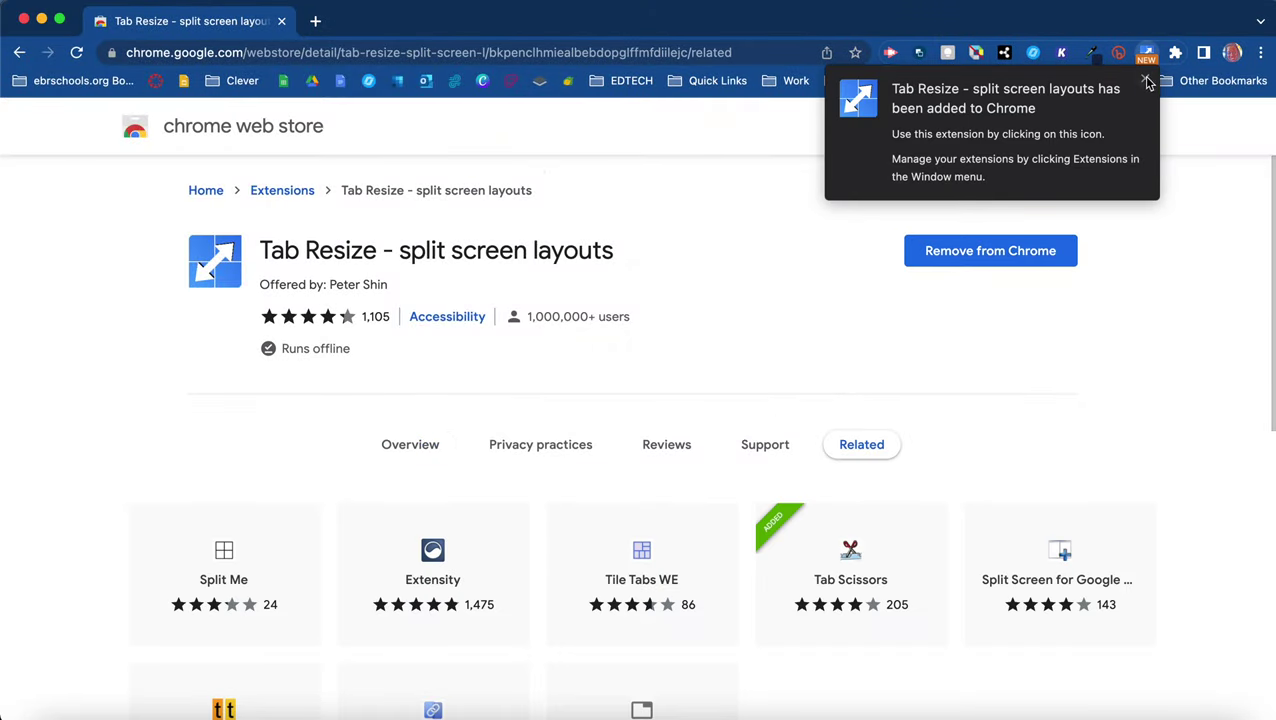
click(1146, 82)
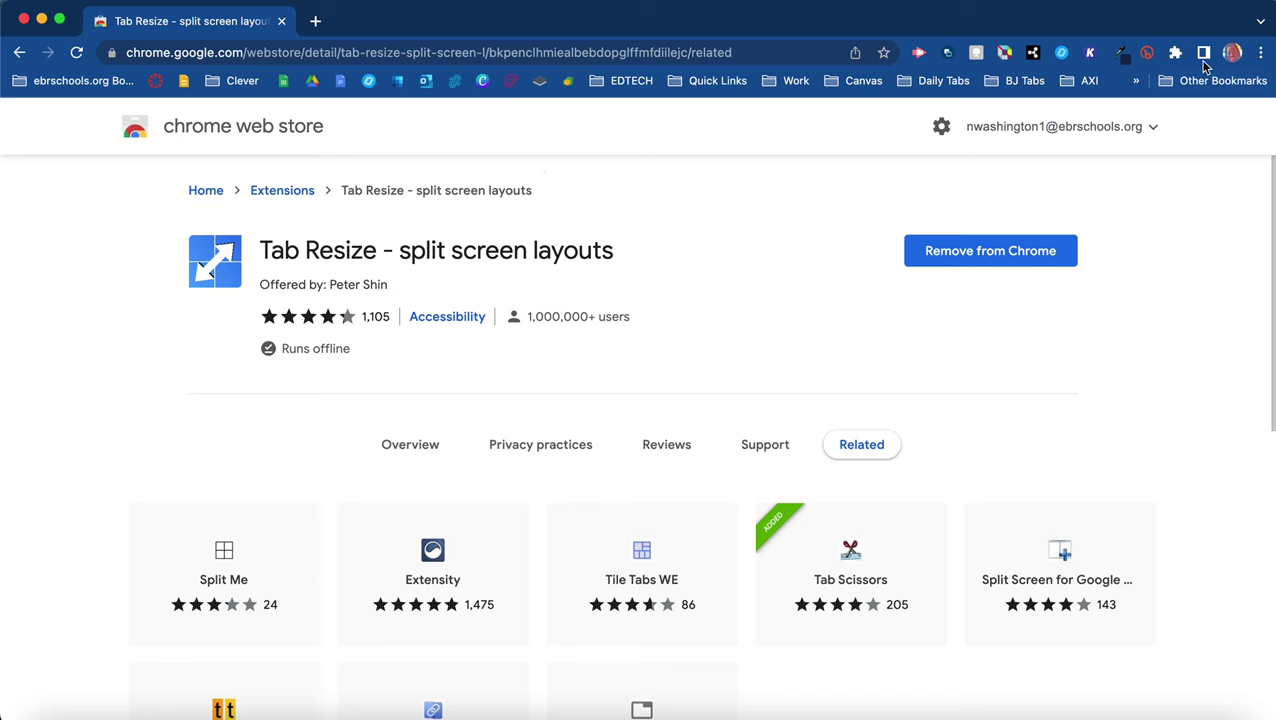
click(1176, 53)
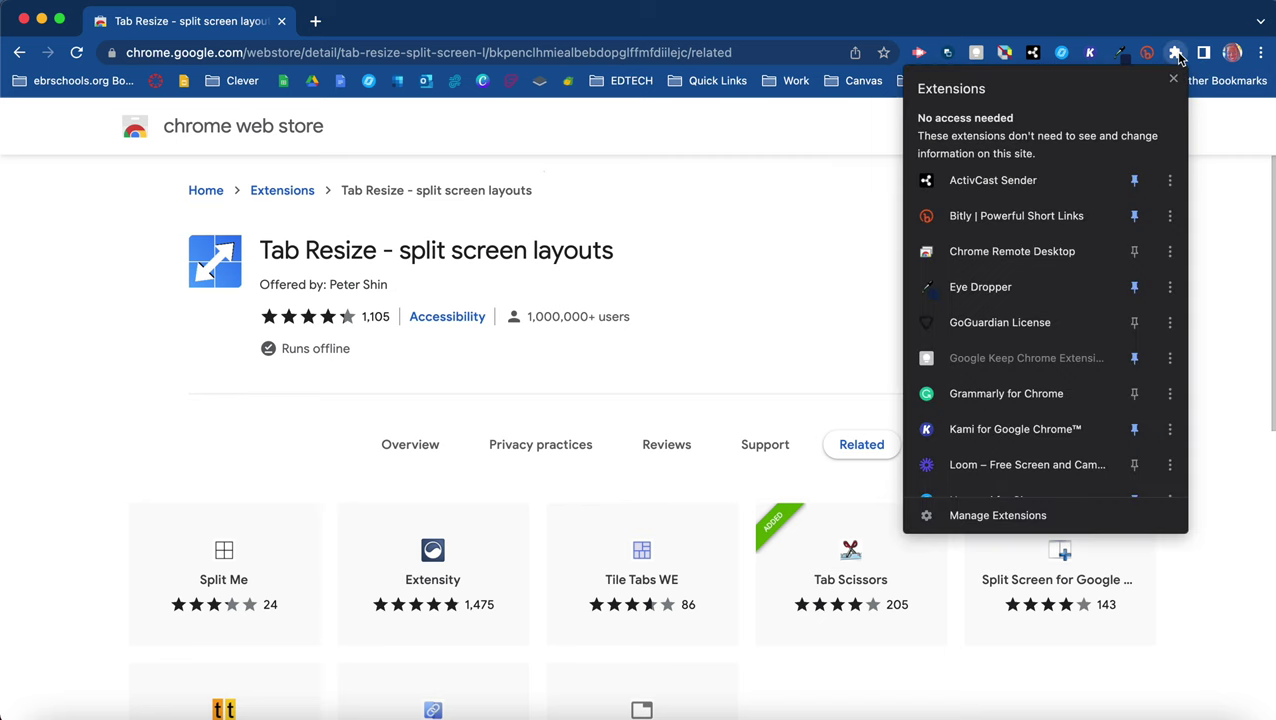
scroll(1043, 350, down, 2)
scroll(1043, 352, down, 1)
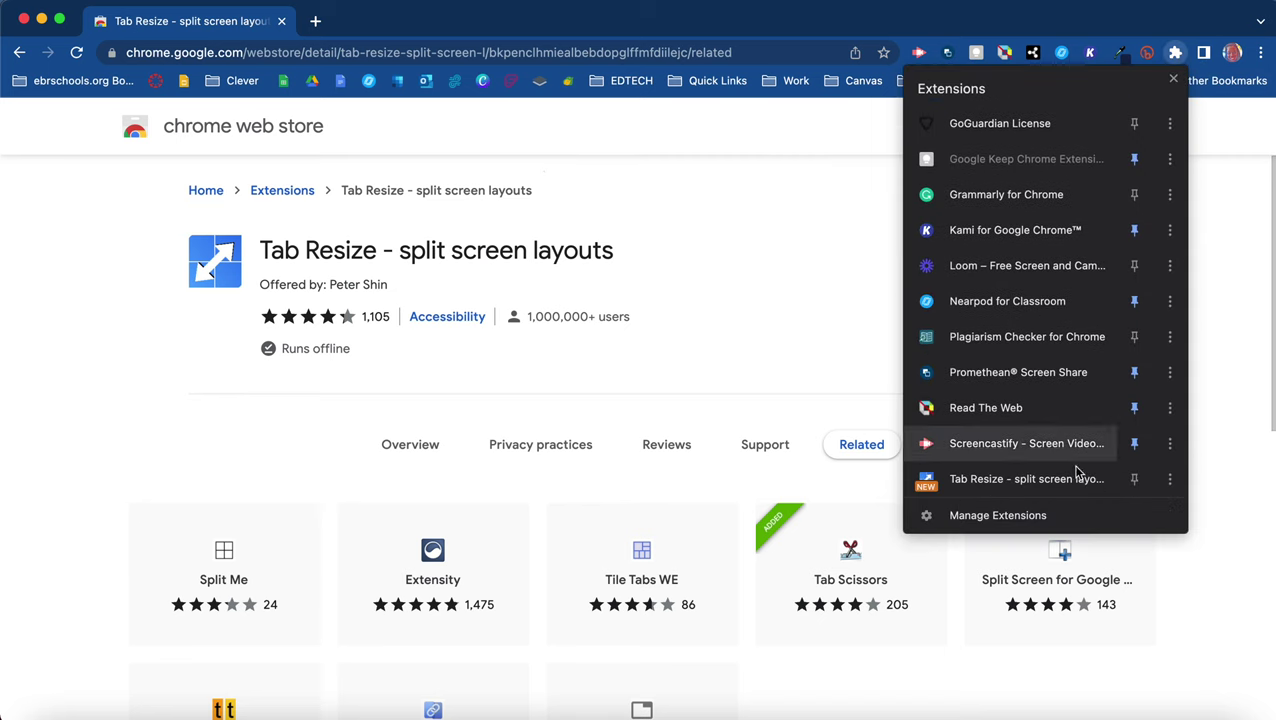
click(1135, 480)
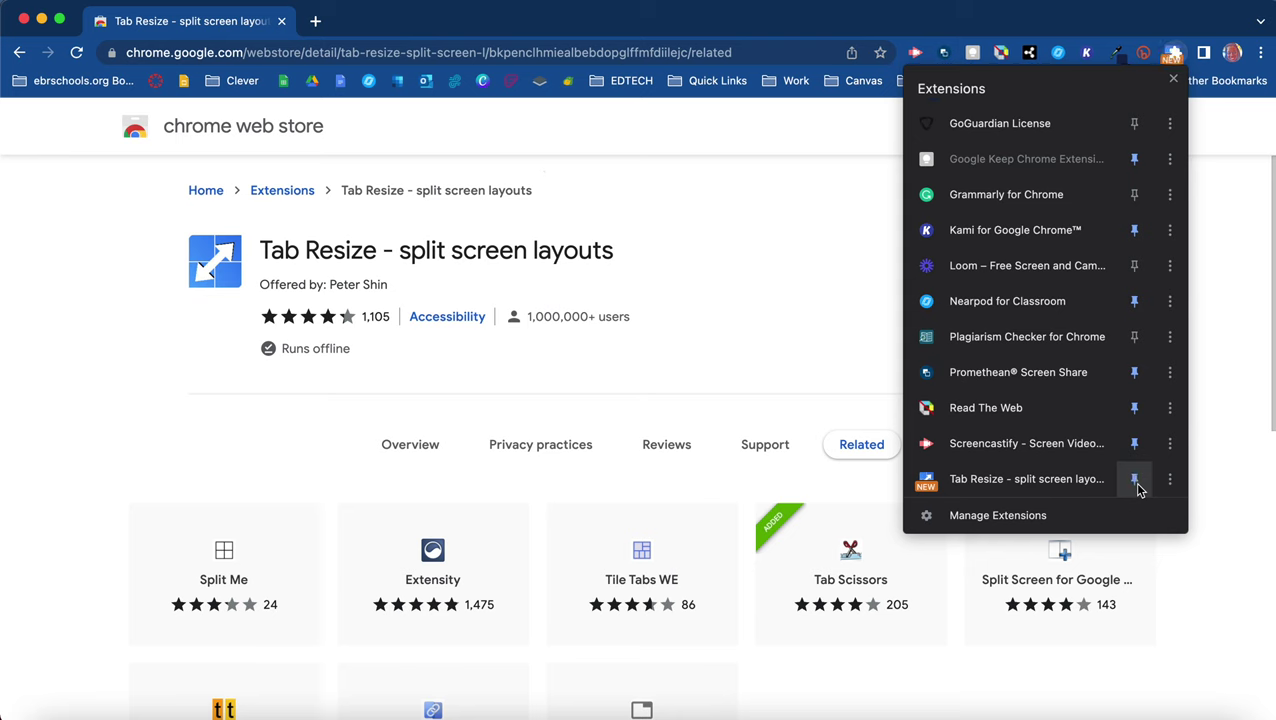
click(1231, 389)
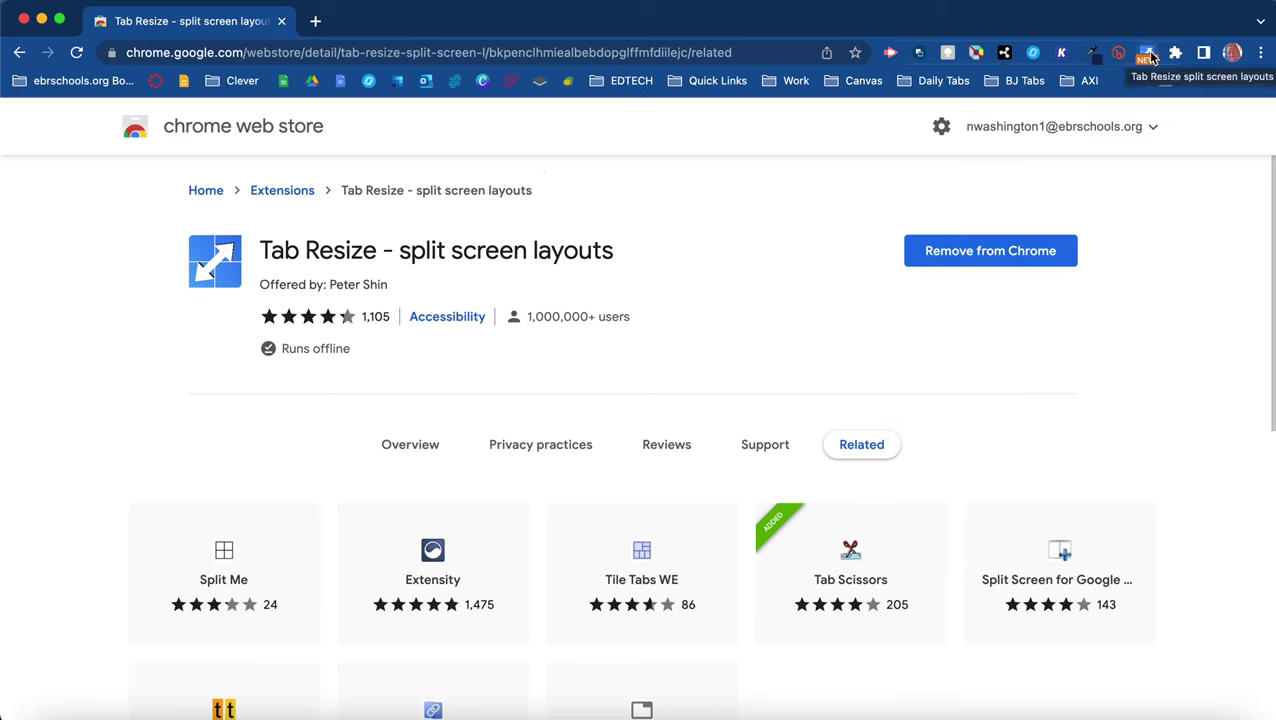
- Dismiss Tab Resize's separate-windows and updates notices, then apply the 2x2 layout
click(1149, 56)
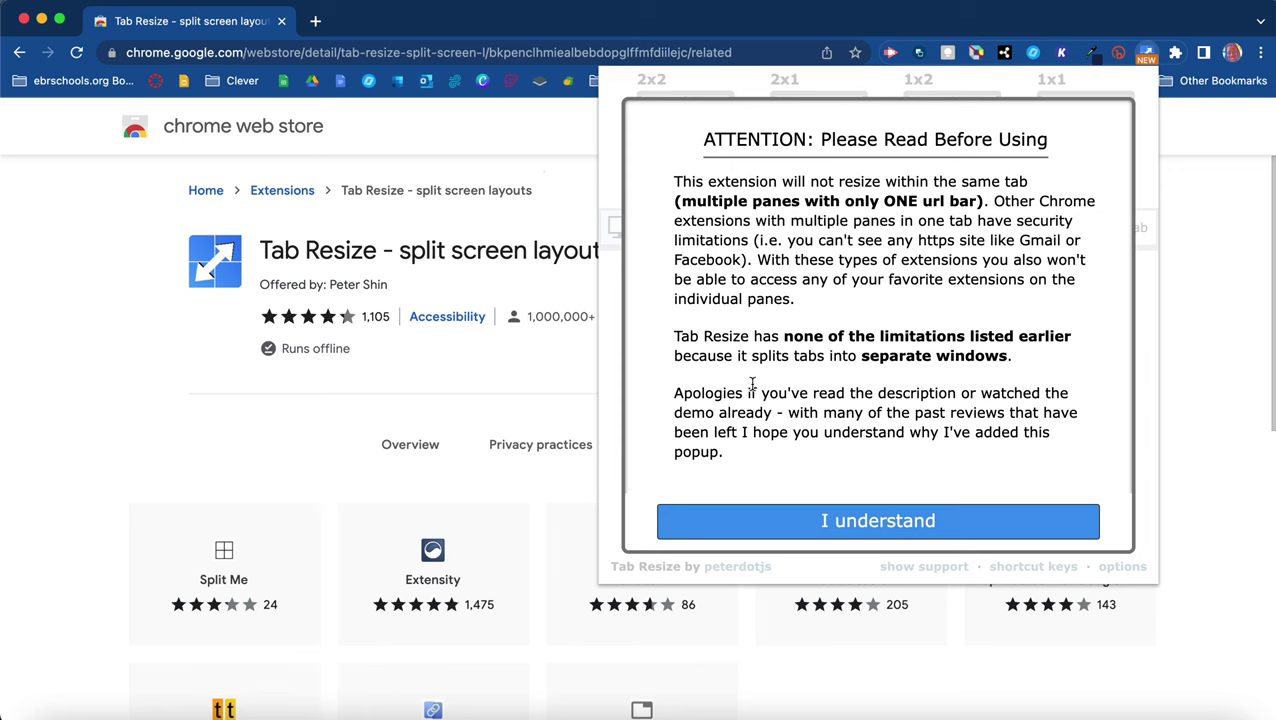
click(819, 525)
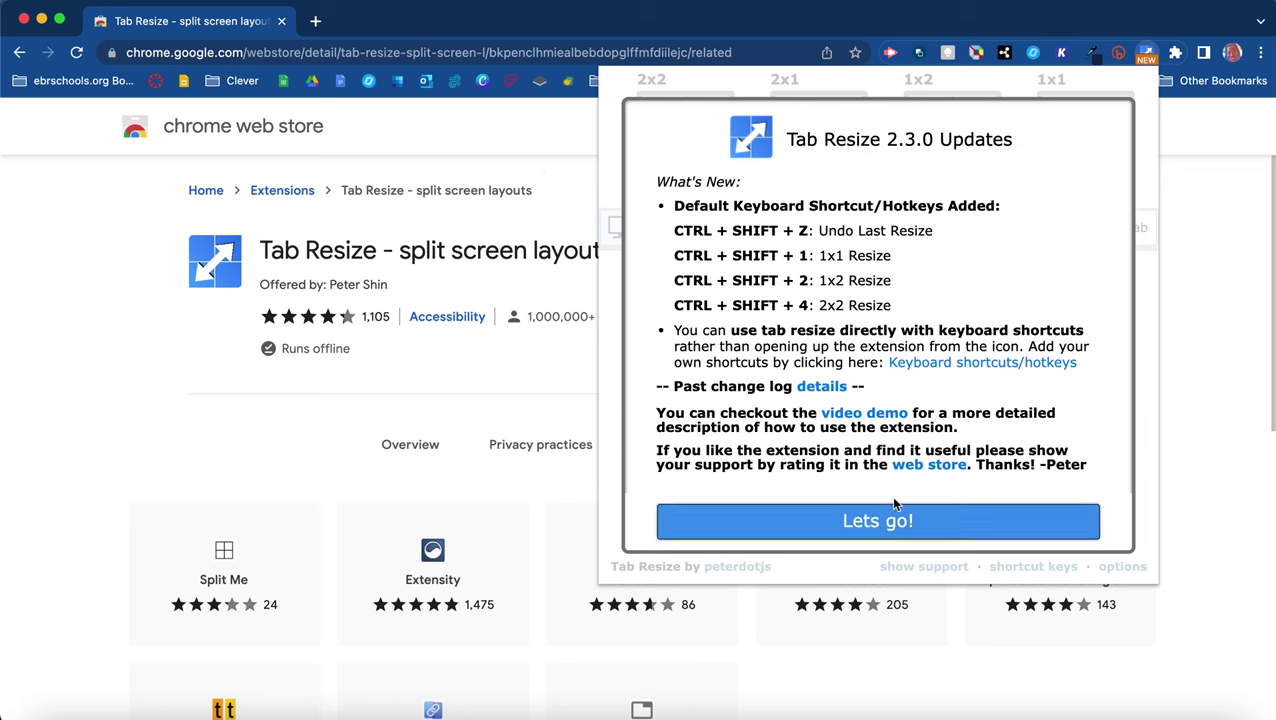
click(893, 528)
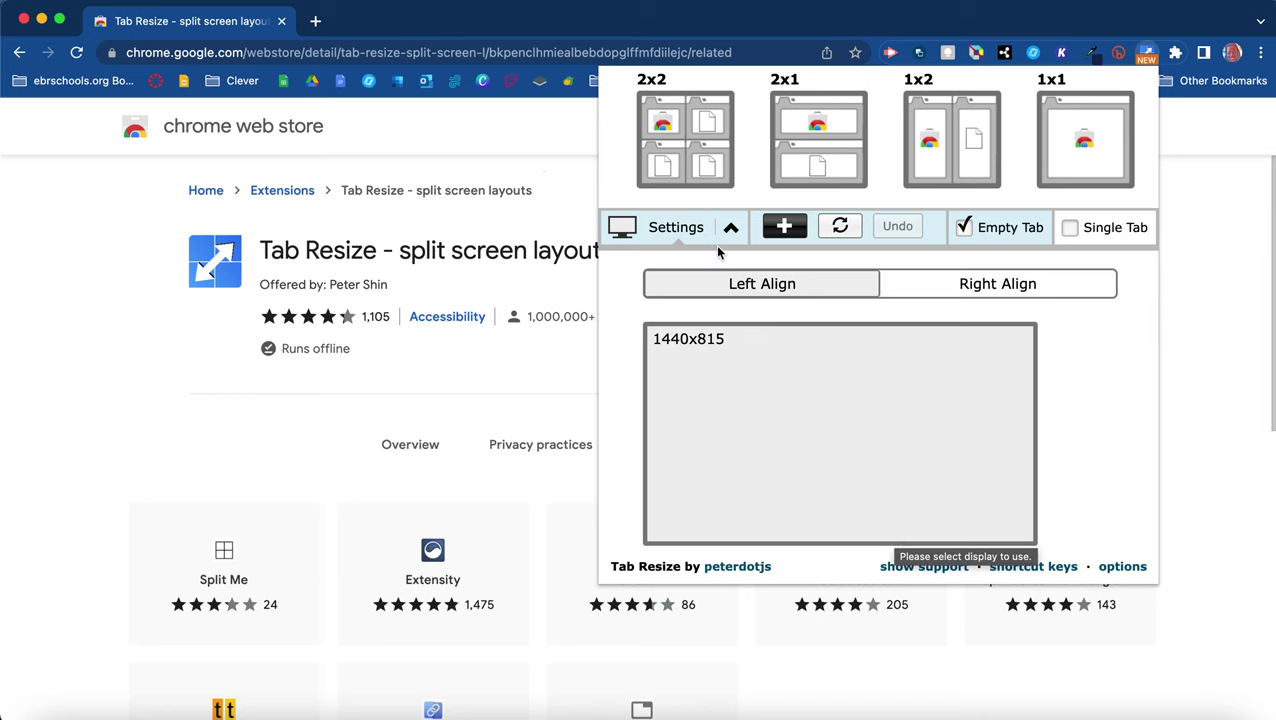
mouse_move(685, 140)
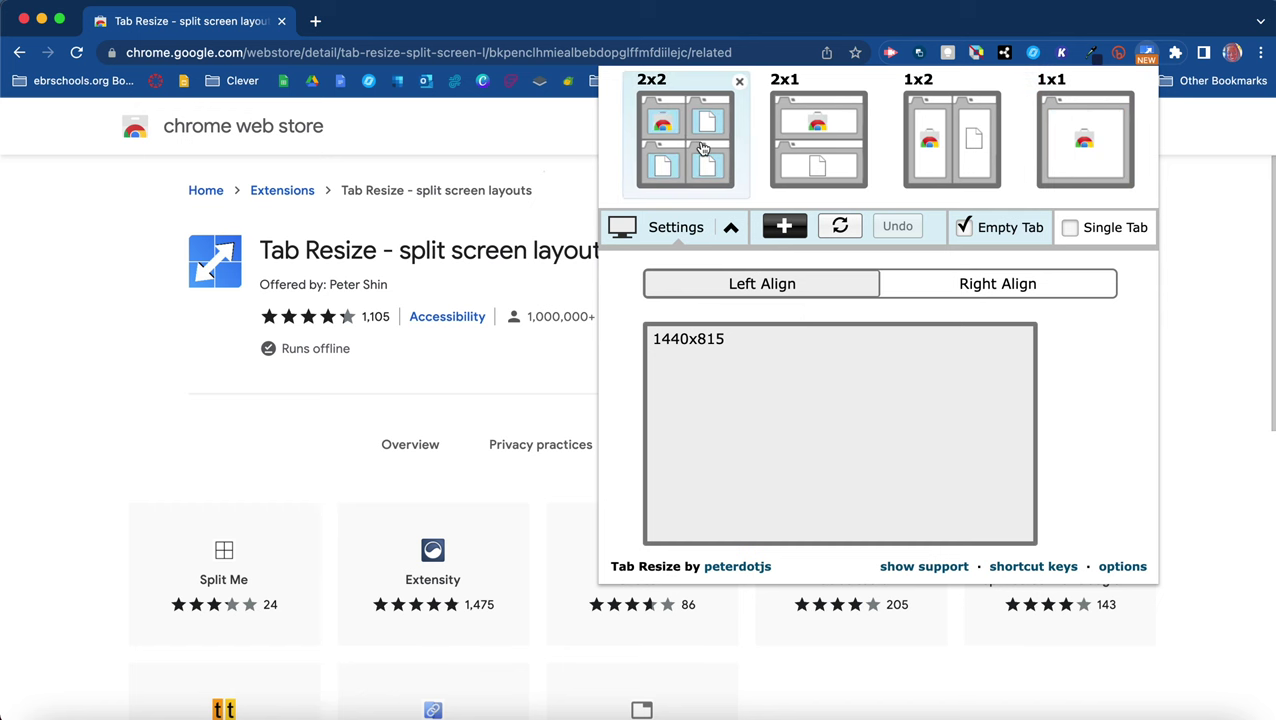
click(703, 148)
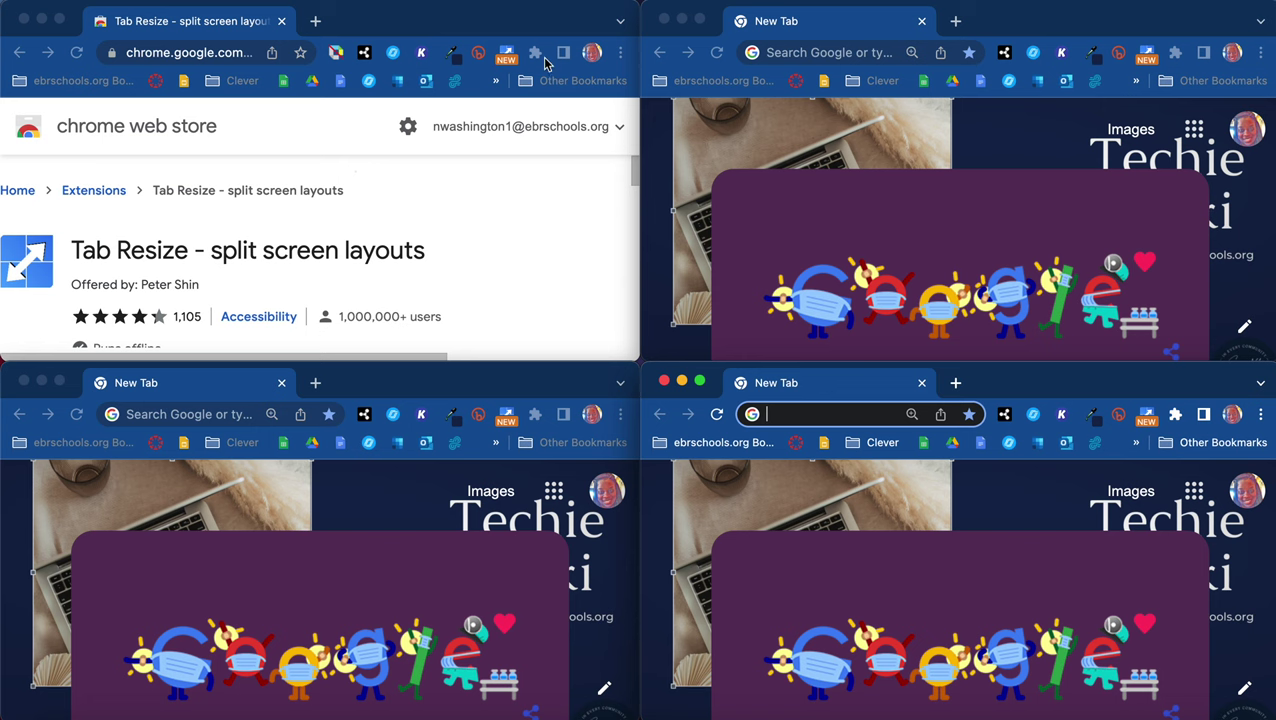
- Close the three extra New Tab windows and maximize the Web Store window
click(663, 20)
click(663, 381)
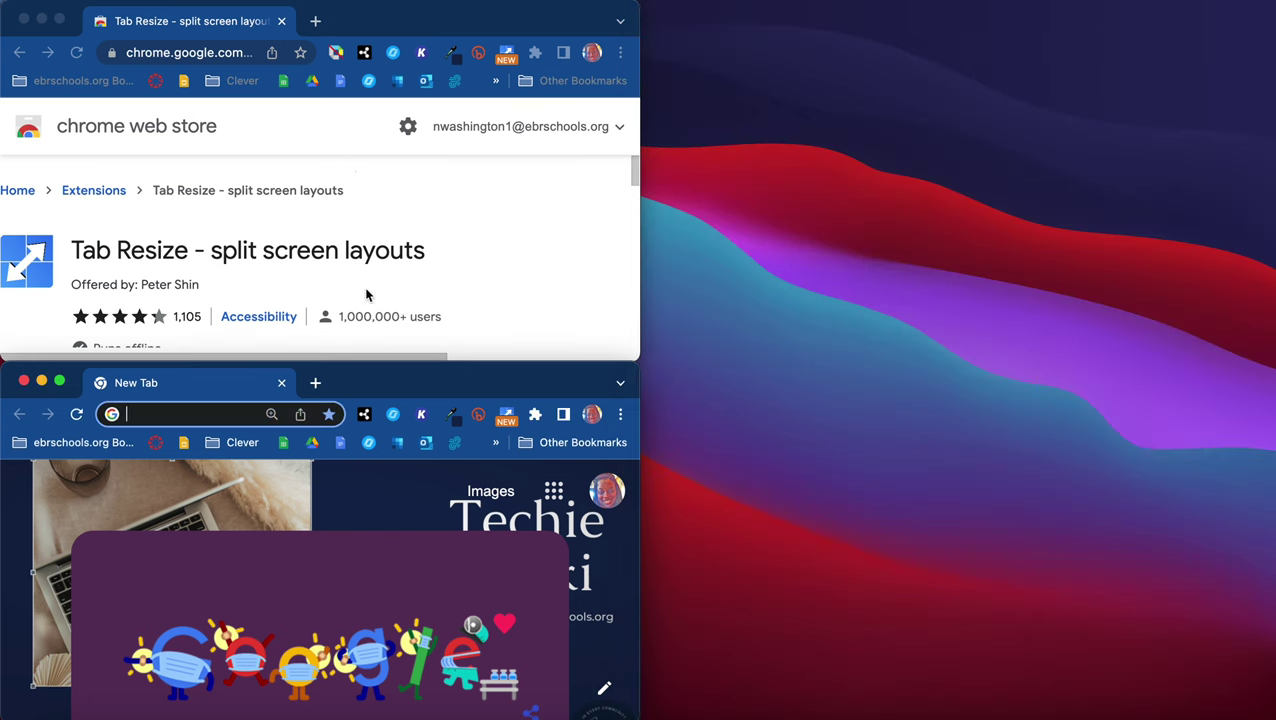
click(24, 381)
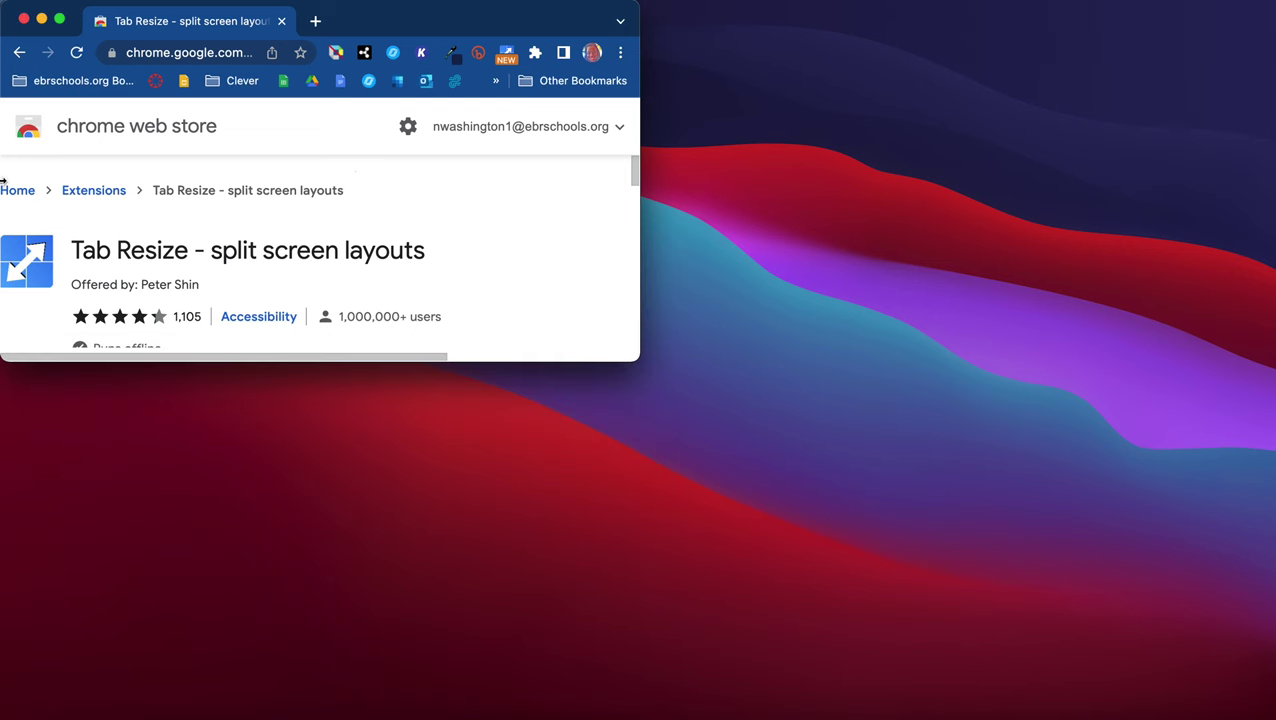
click(59, 20)
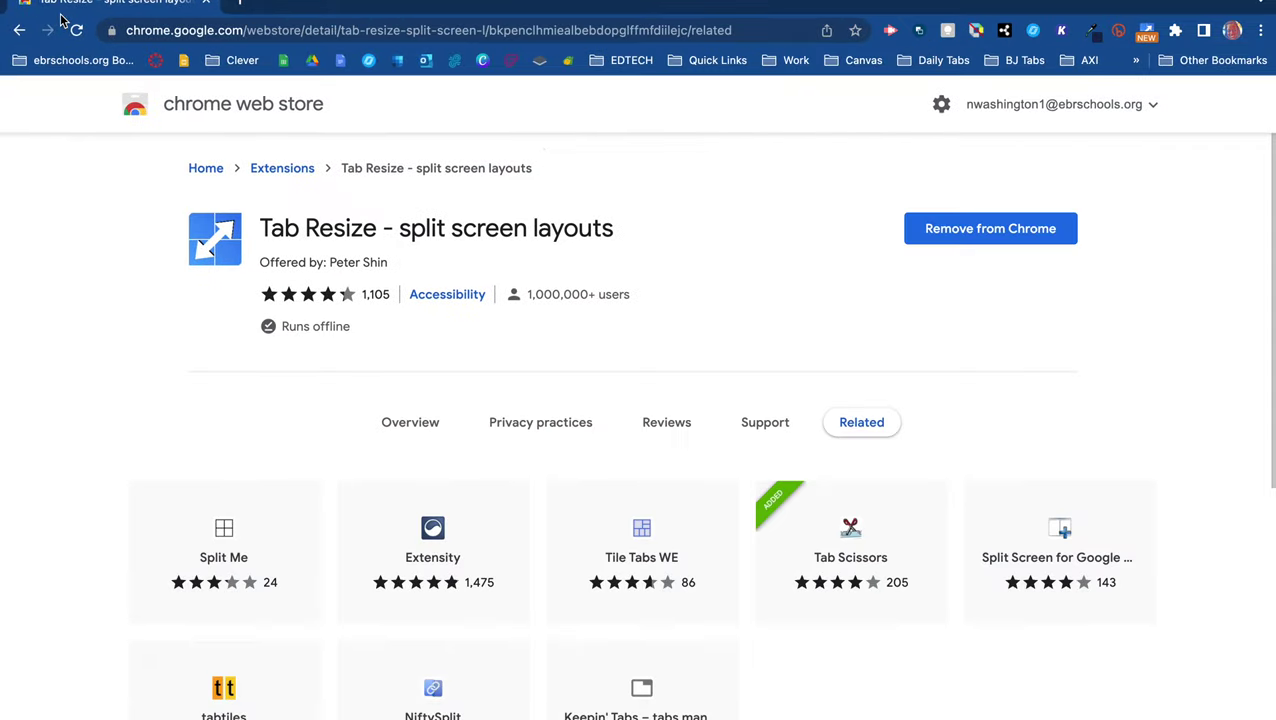
- Try Tab Resize's 2x1 stacked layout, then close the lower window and maximize the Web Store again
click(1147, 32)
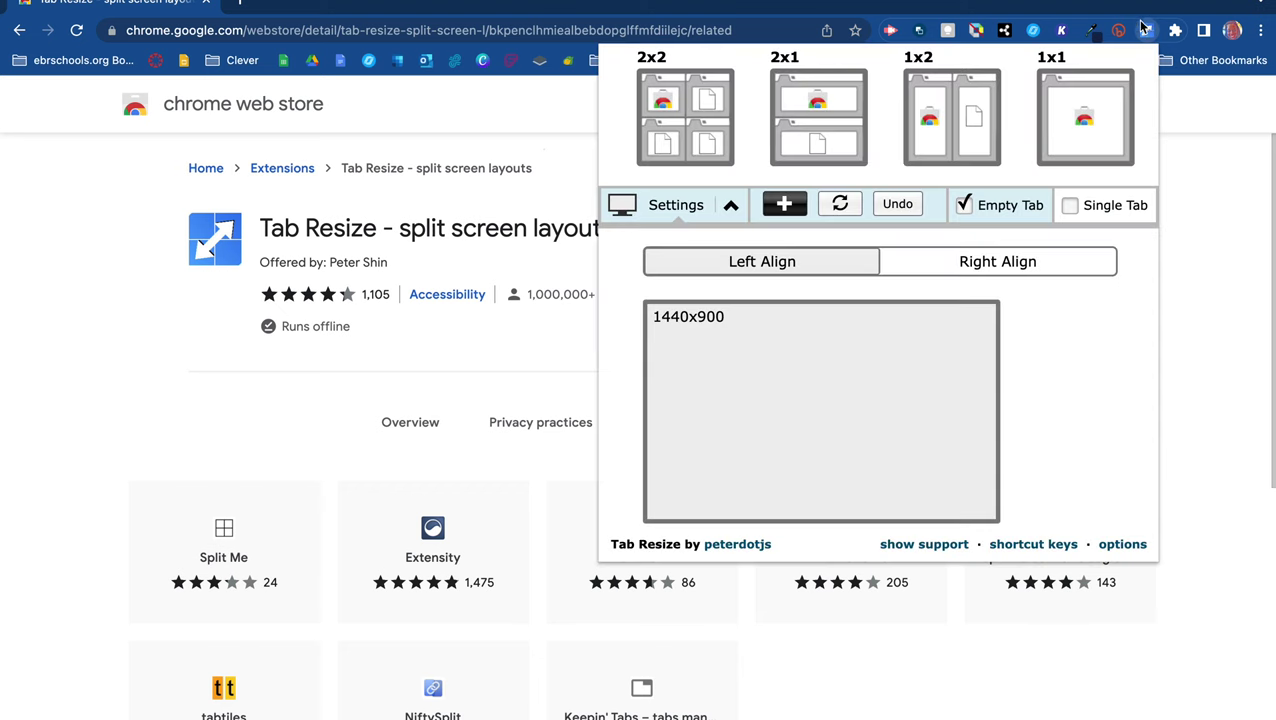
click(825, 109)
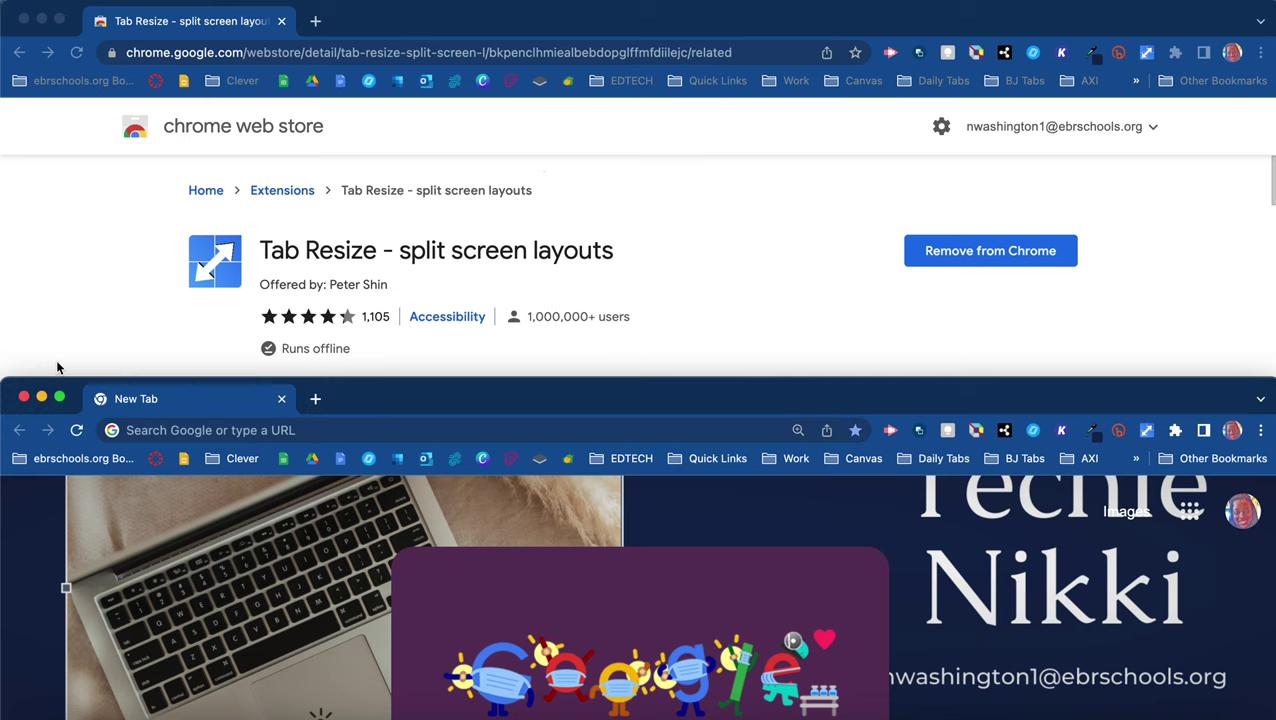
click(23, 398)
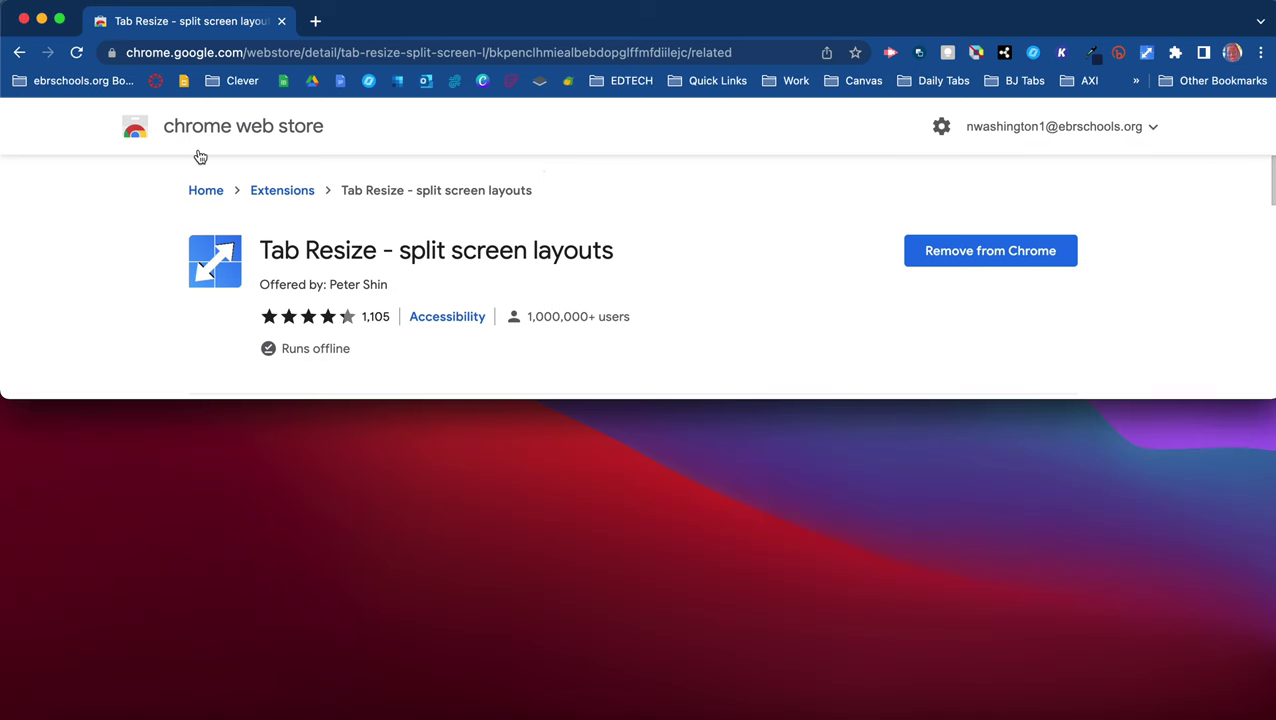
click(60, 20)
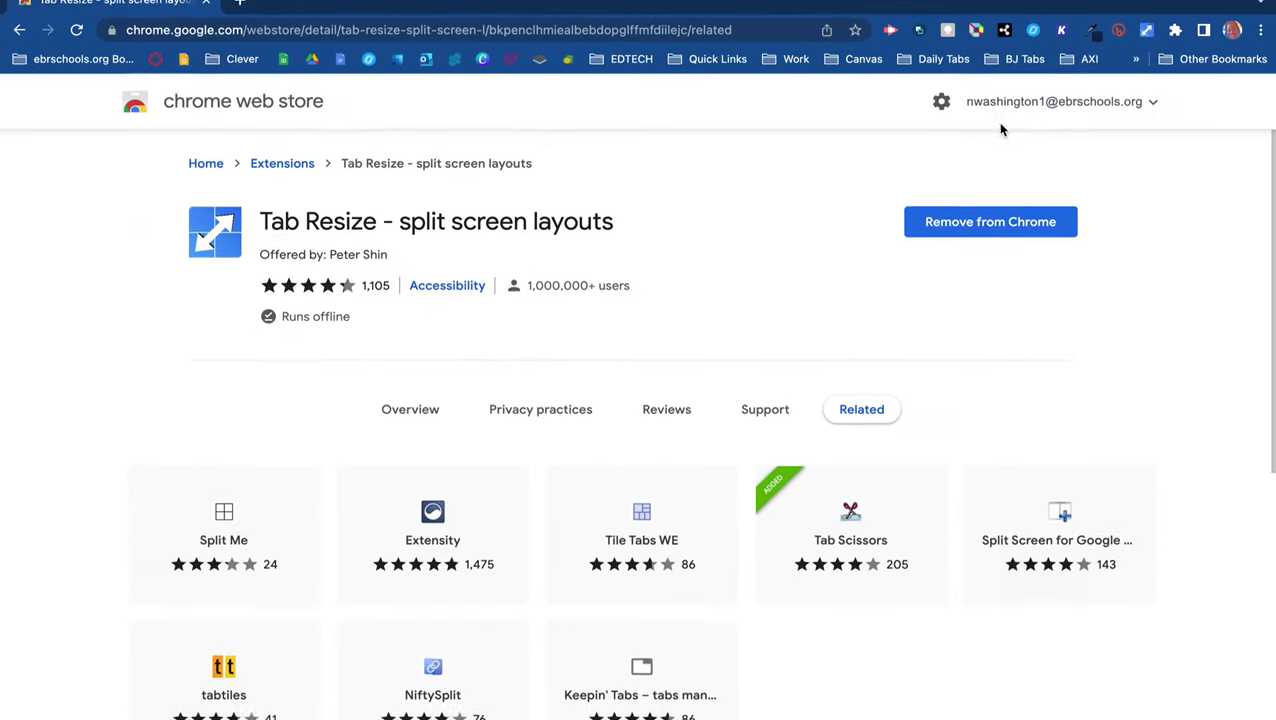
click(1145, 33)
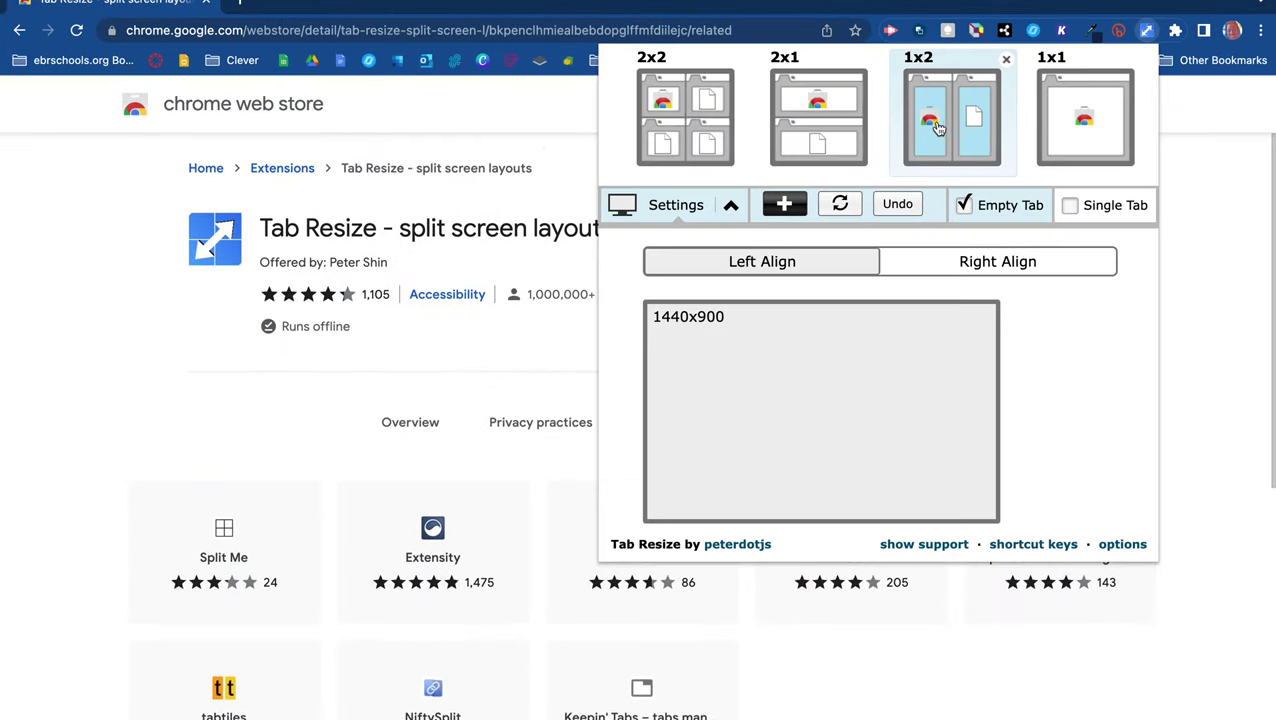
- Try the 1x2 side-by-side split, close the right New Tab window, and restore the 1x1 layout
click(941, 130)
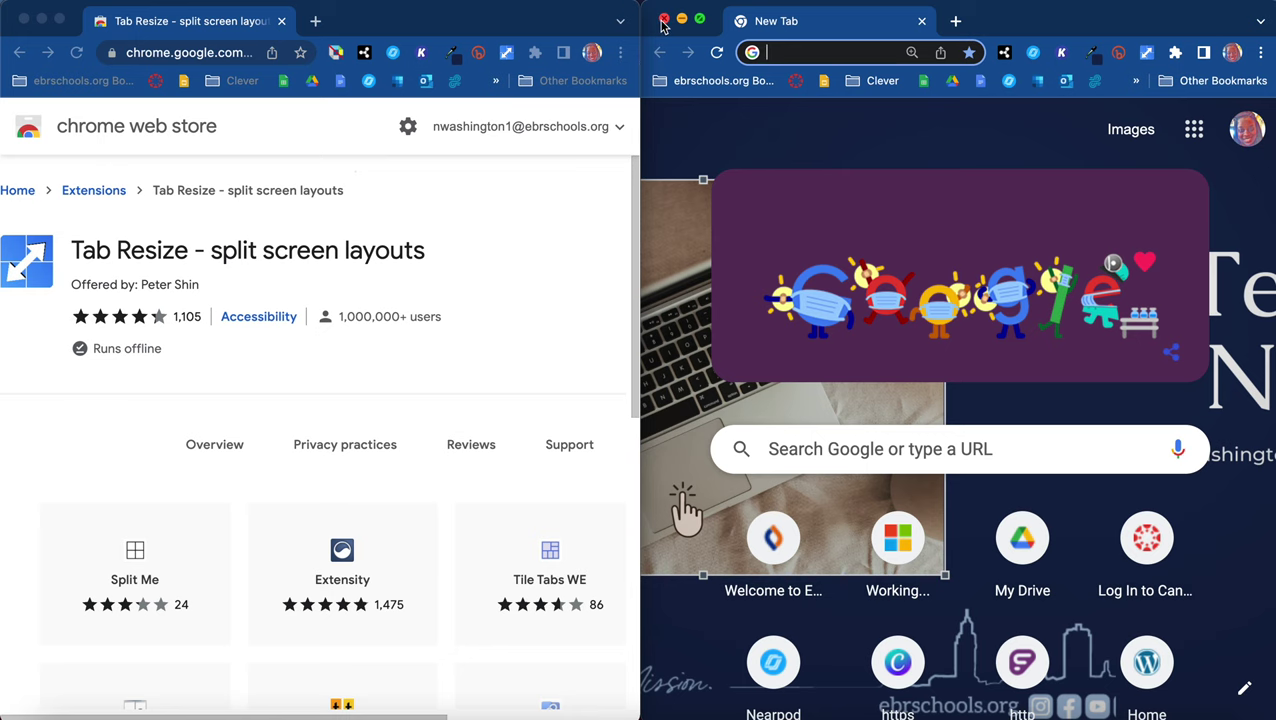
click(663, 20)
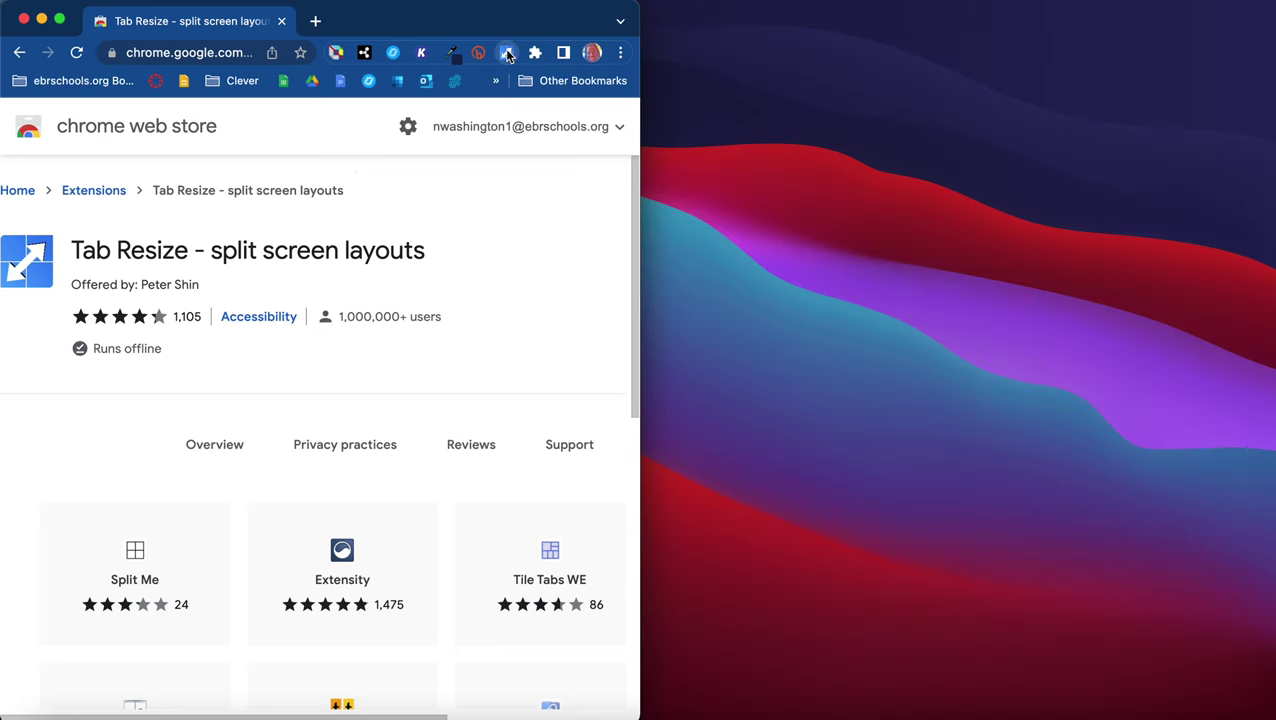
click(507, 52)
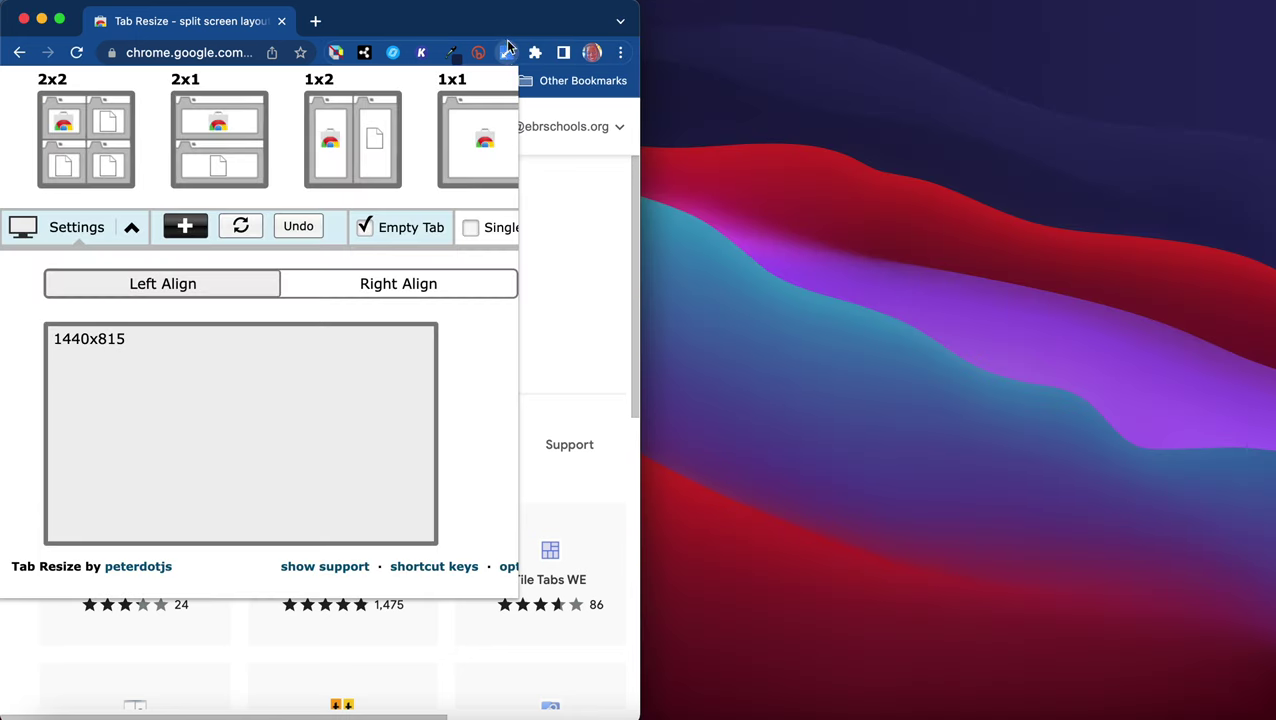
click(476, 138)
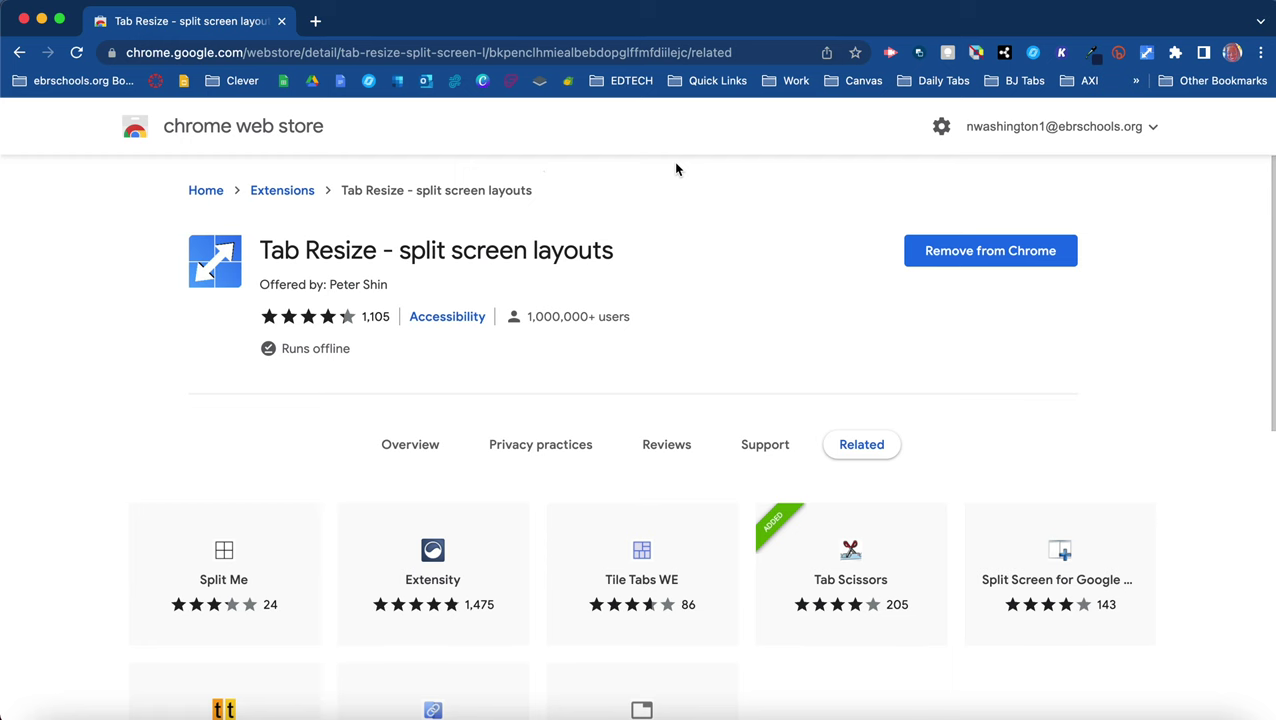
- Drag a new tab out into its own window filling the right half
click(315, 21)
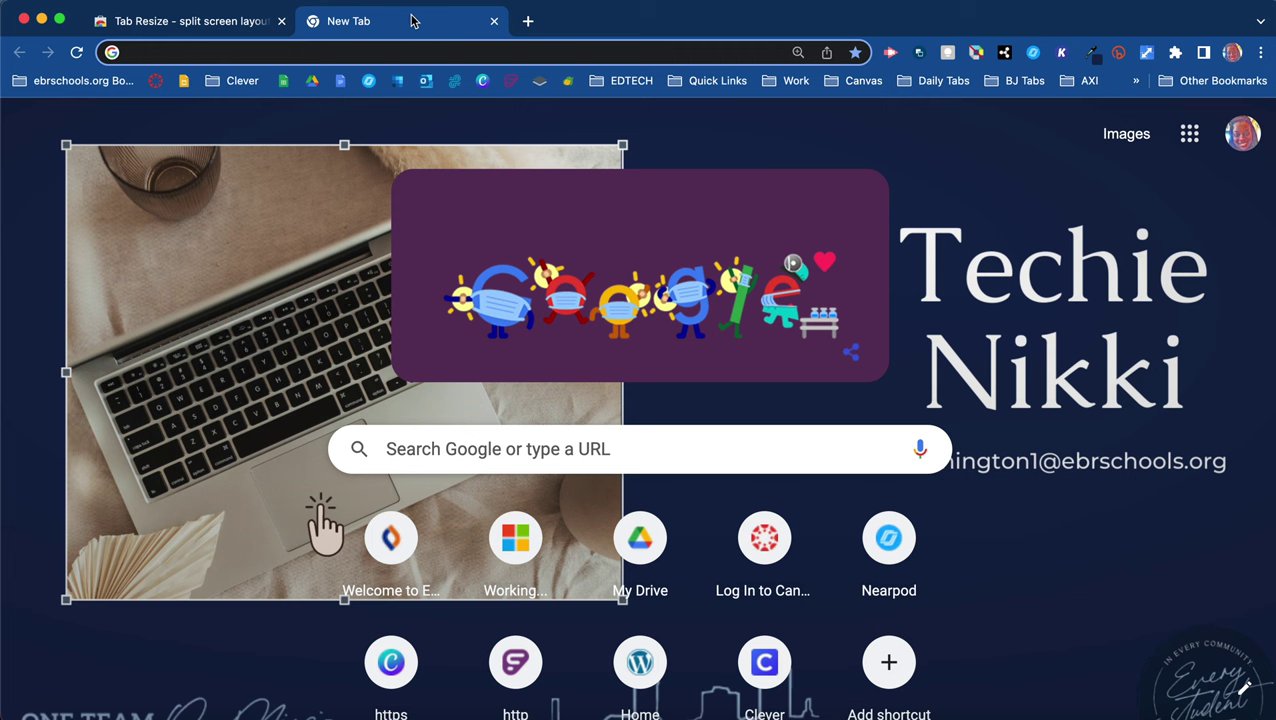
mouse_move(338, 30)
mouse_down()
mouse_move(810, 157)
mouse_move(822, 118)
mouse_up()
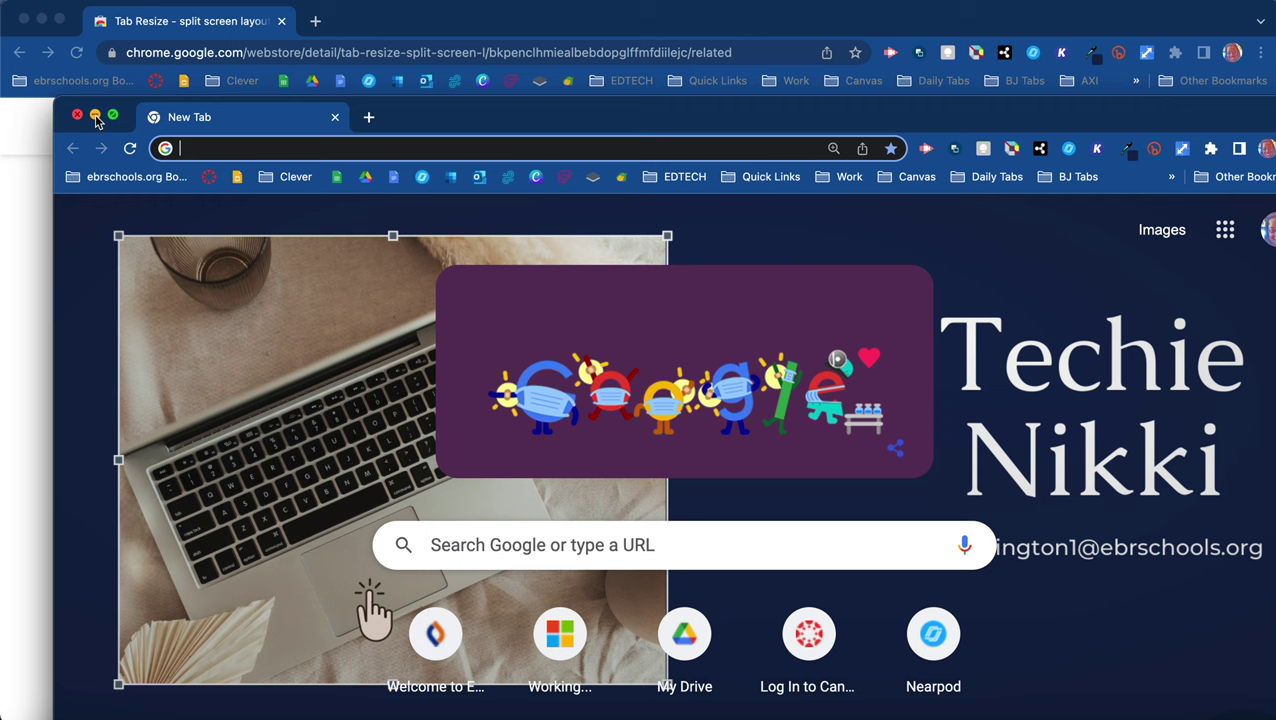
drag(62, 103, 686, 4)
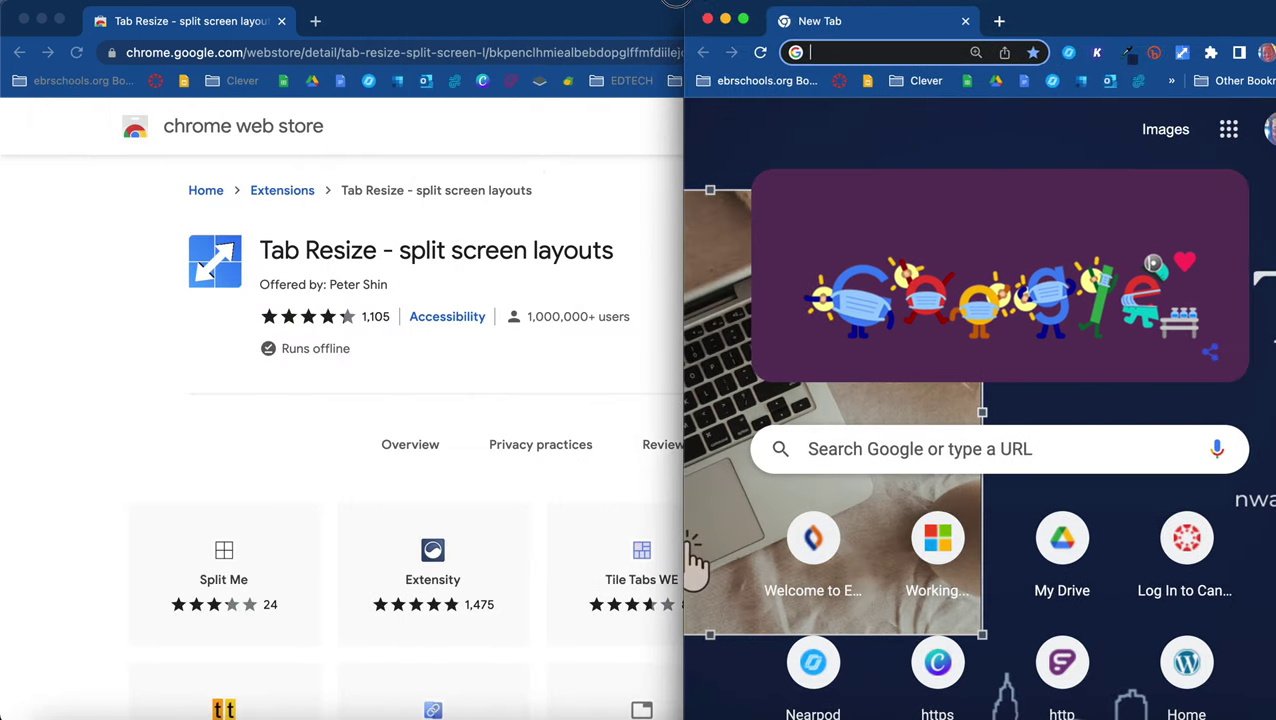
- Fit the Web Store window into the left half and apply Tab Resize's 1x2 layout
key(super+w)
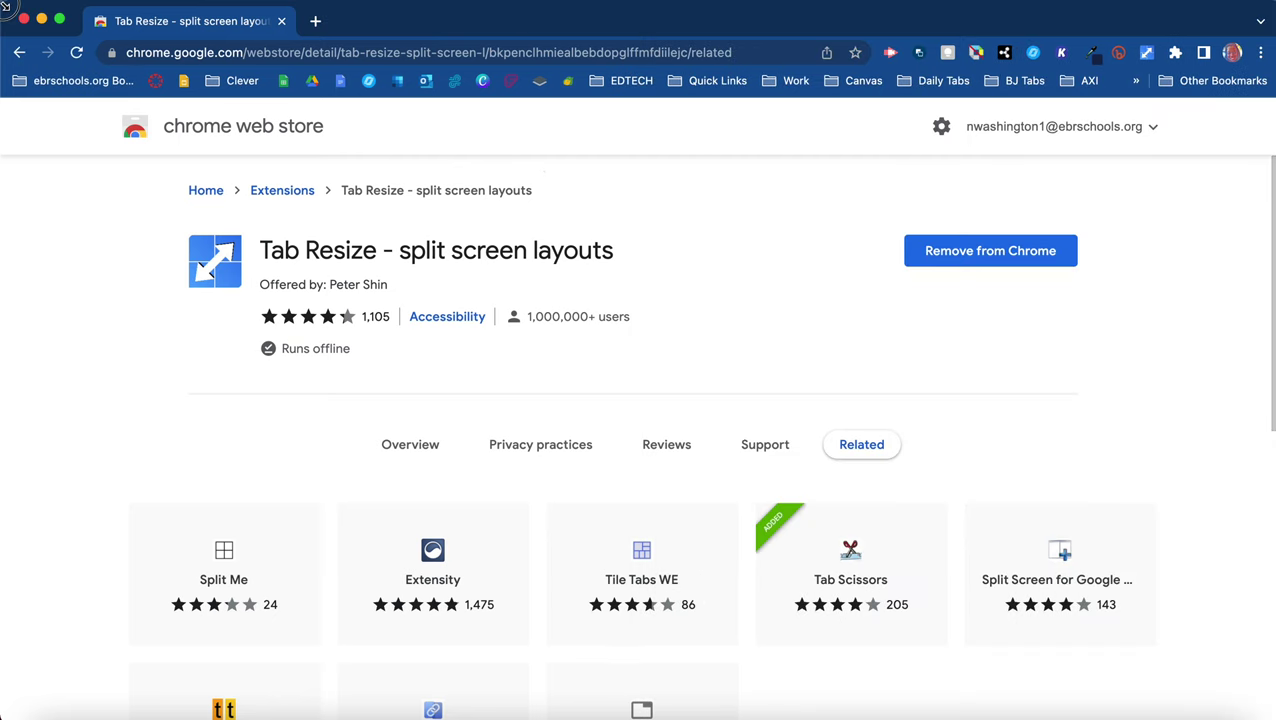
mouse_move(4, 4)
mouse_down()
mouse_move(805, 22)
mouse_move(590, 34)
mouse_up()
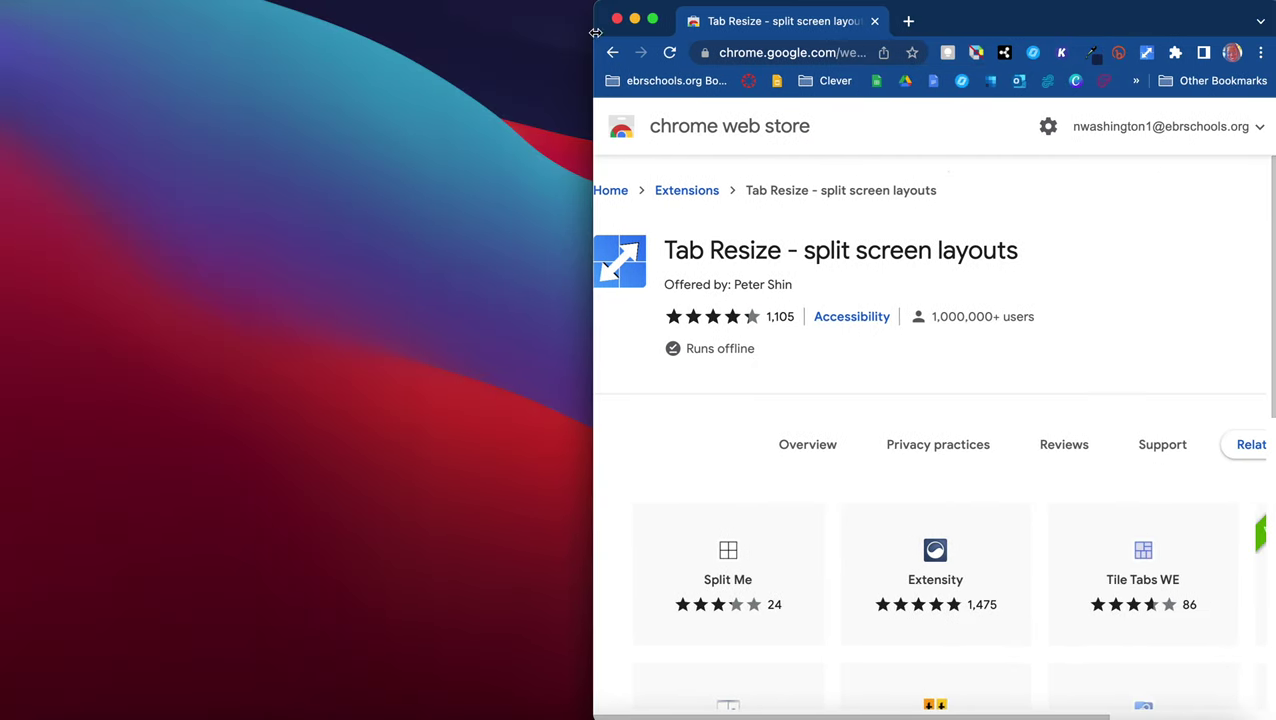
mouse_move(1048, 17)
mouse_down()
mouse_move(275, 75)
mouse_move(441, 14)
mouse_up()
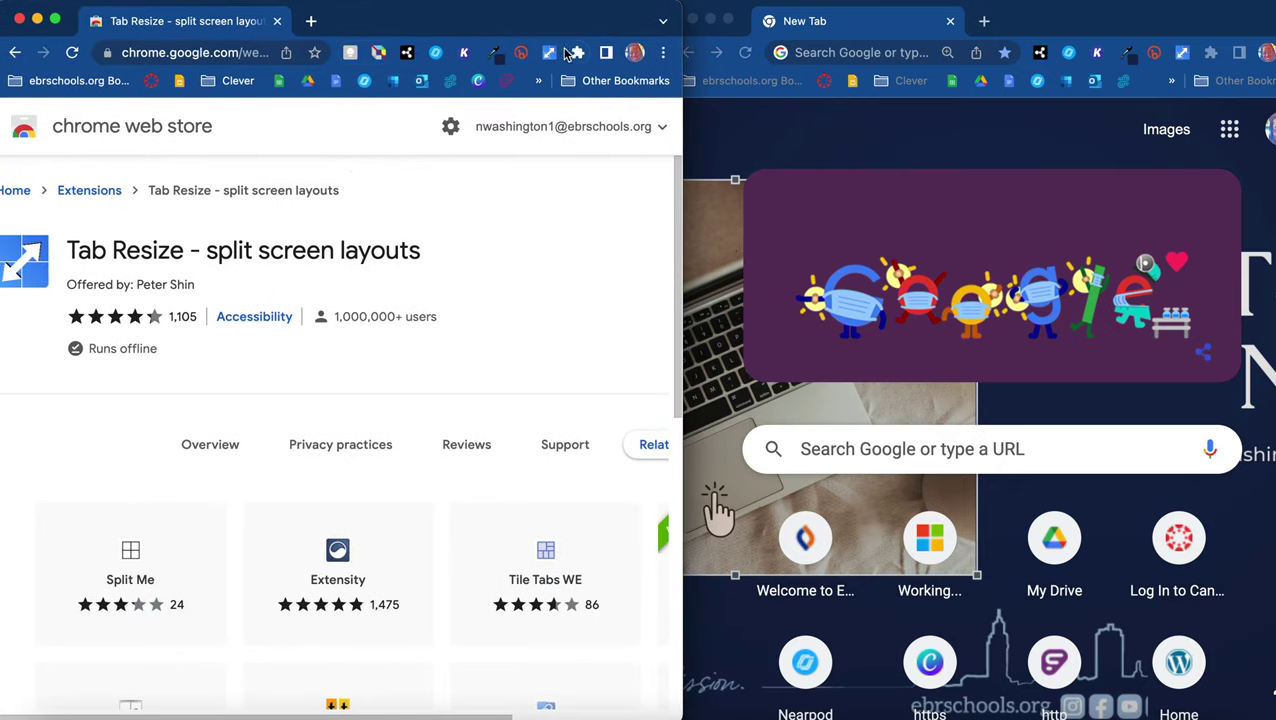
click(549, 52)
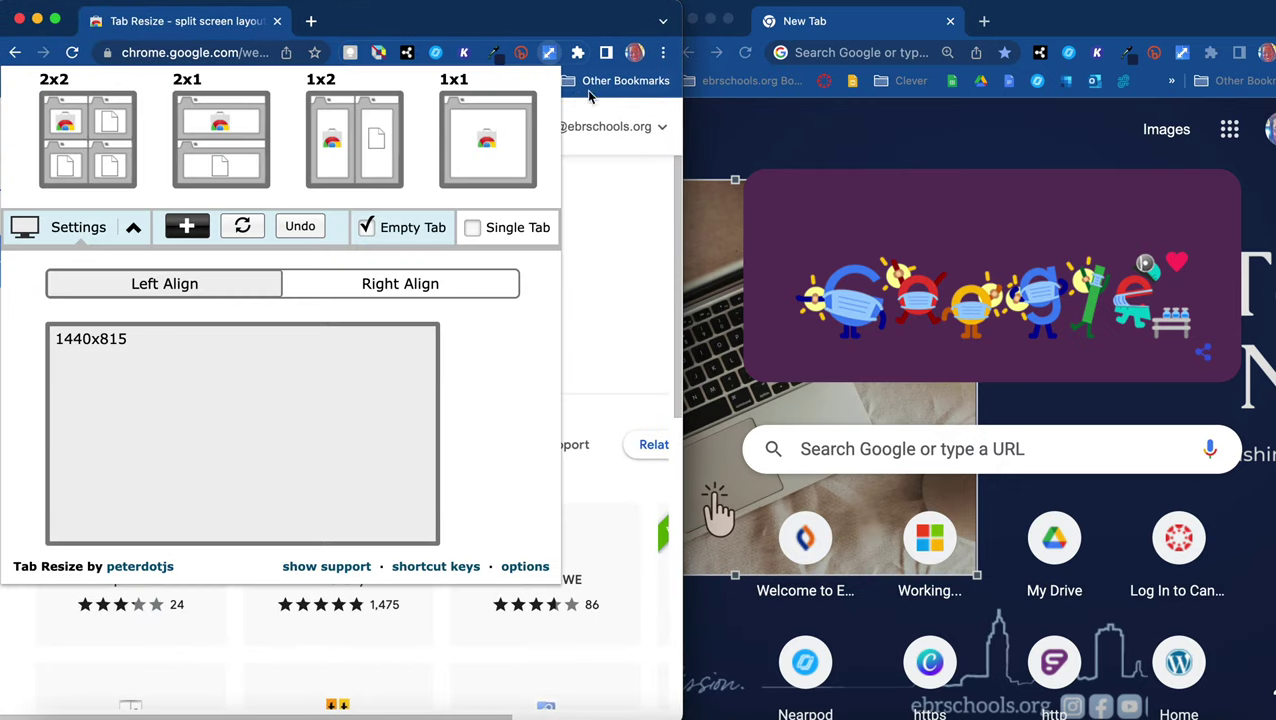
click(351, 152)
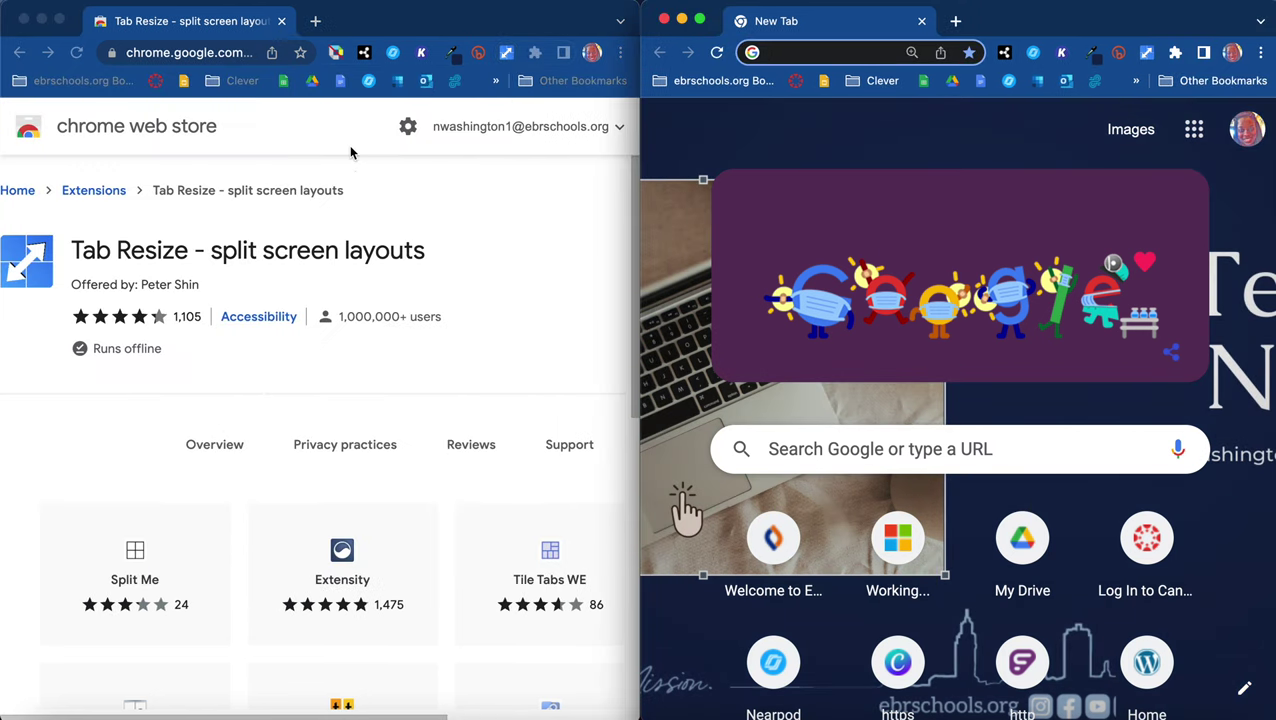